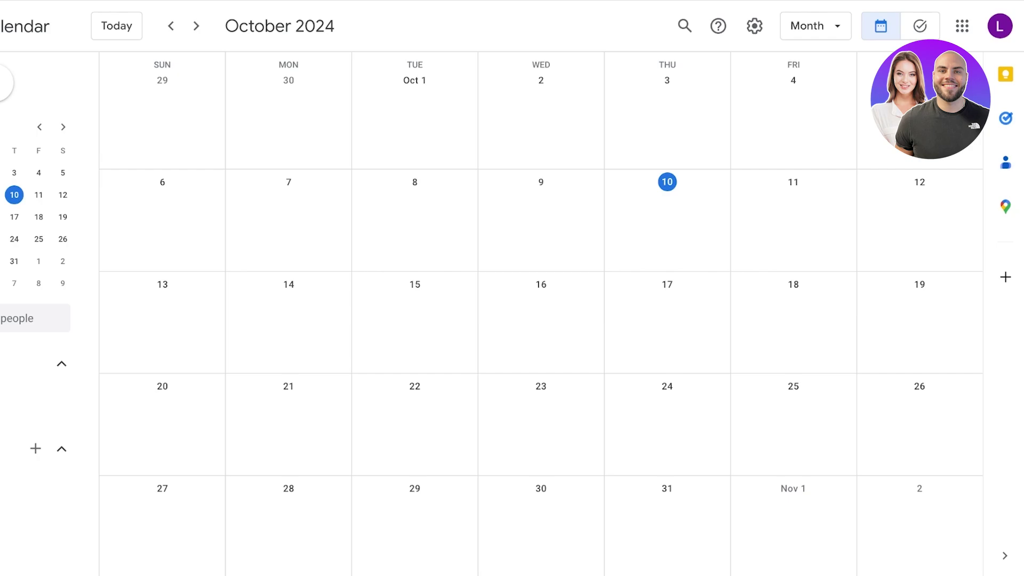
Open Wednesday, October 9, 2024 in Day view and start a new untitled event there.
click(93, 194)
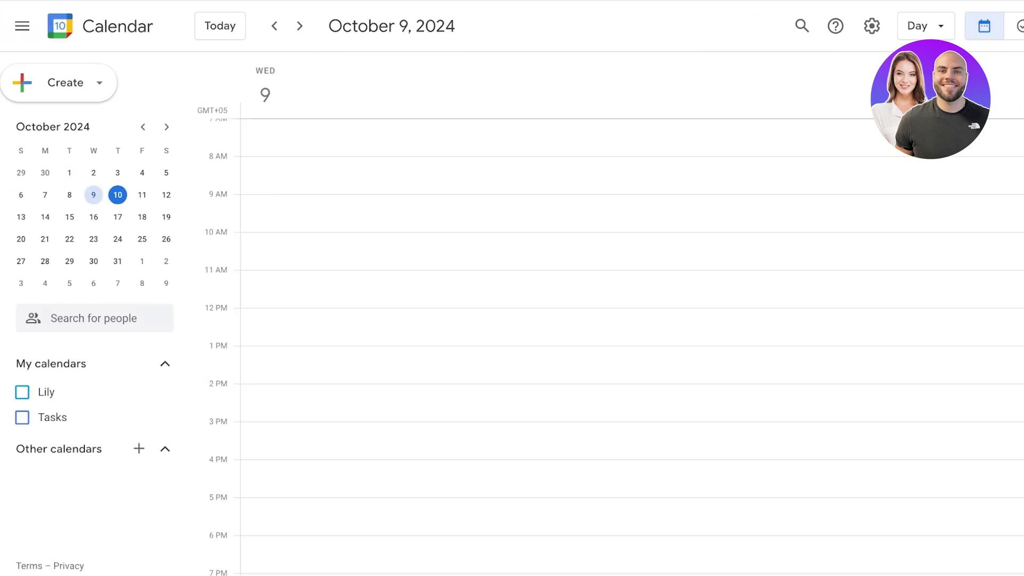
scroll(615, 349, down, 1)
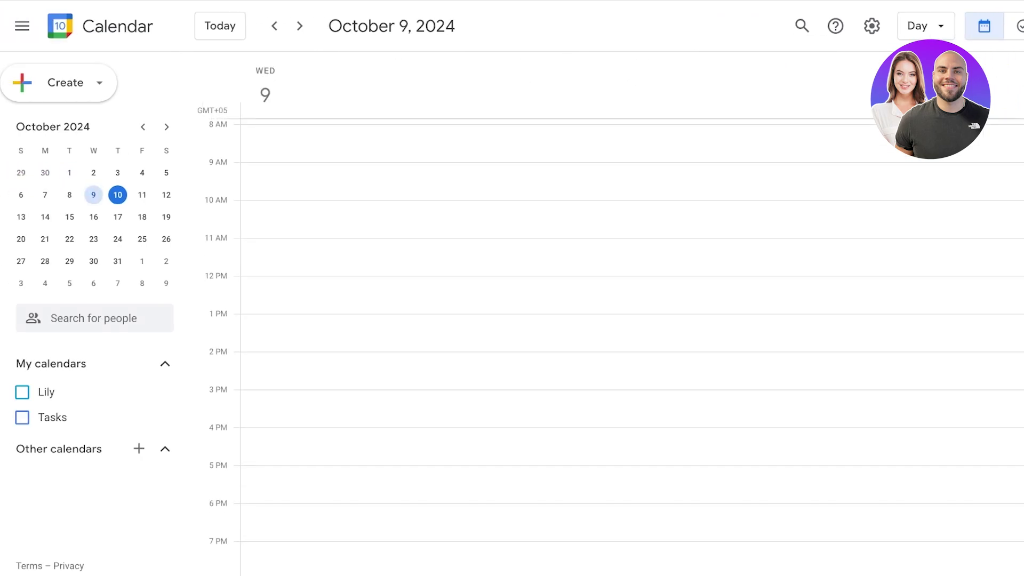
scroll(615, 349, up, 1)
scroll(615, 349, down, 2)
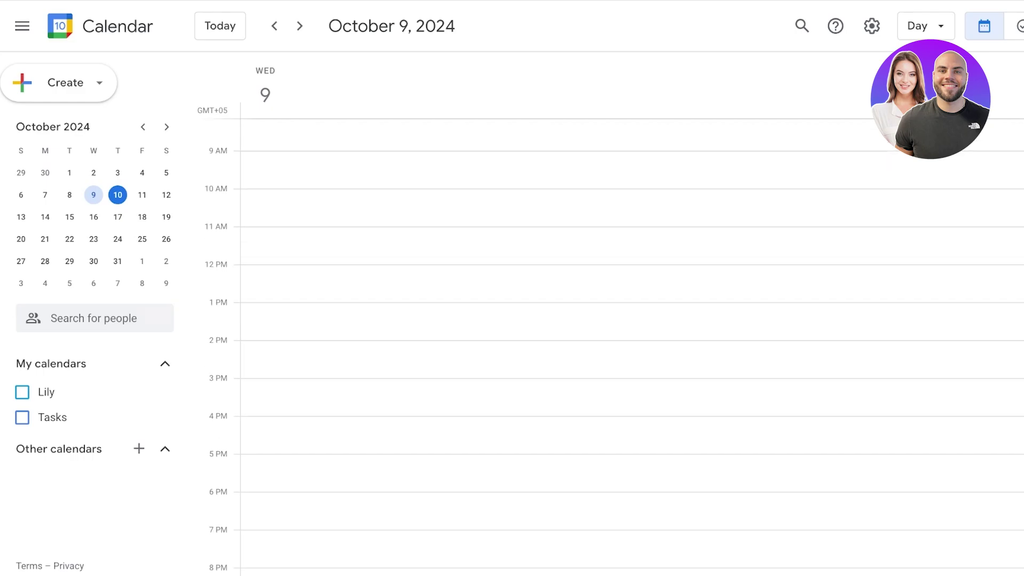
key(c)
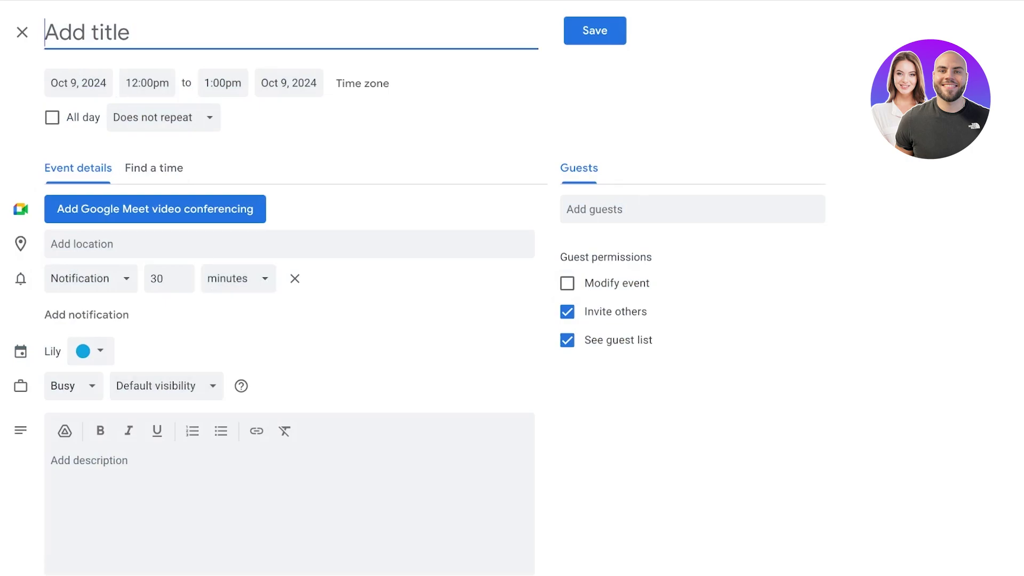
Title the October 9 event 'Lunch', set it to end at 2:00pm, and save it.
text(A)
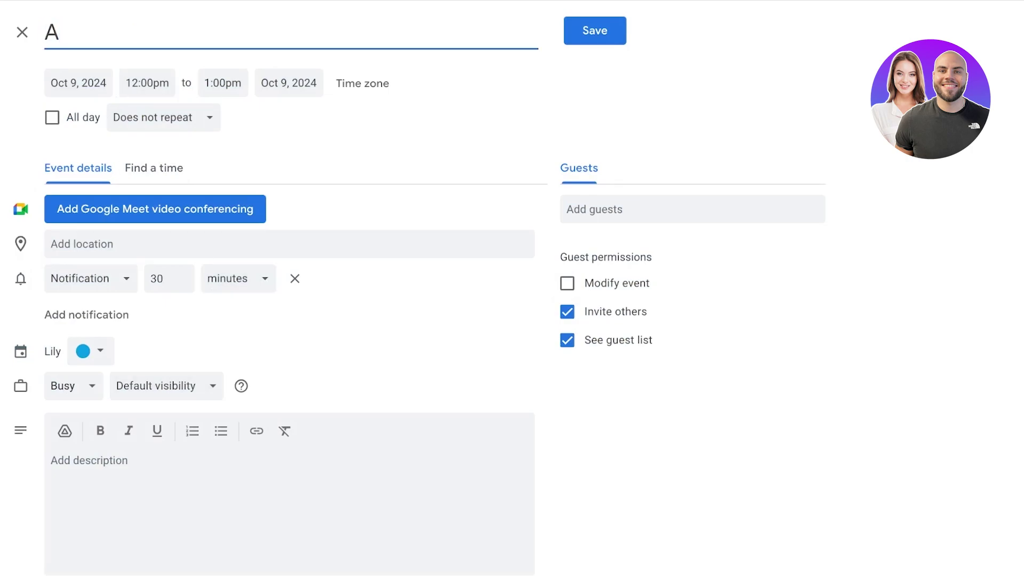
key(BackSpace)
text(Lunch)
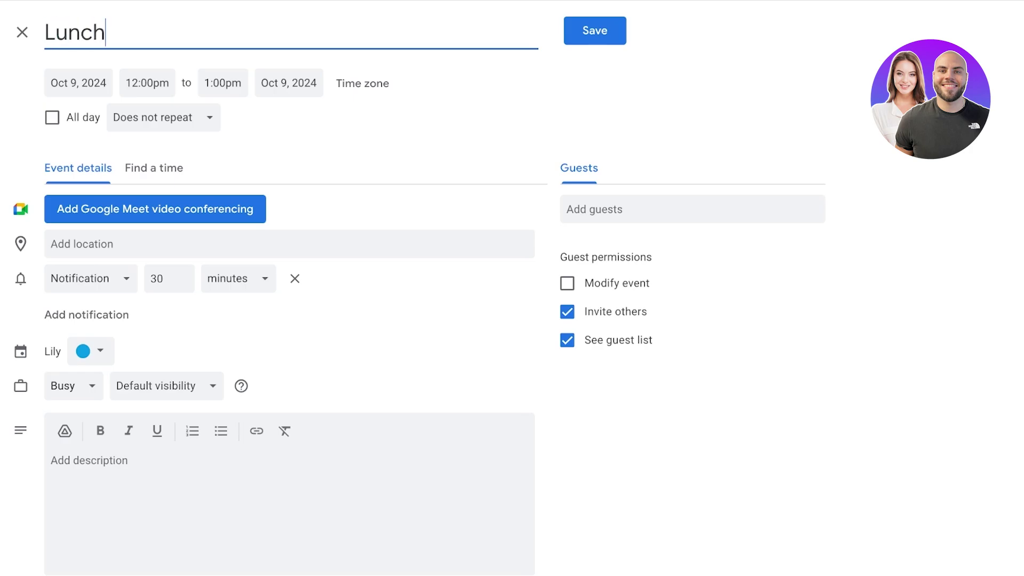
click(223, 83)
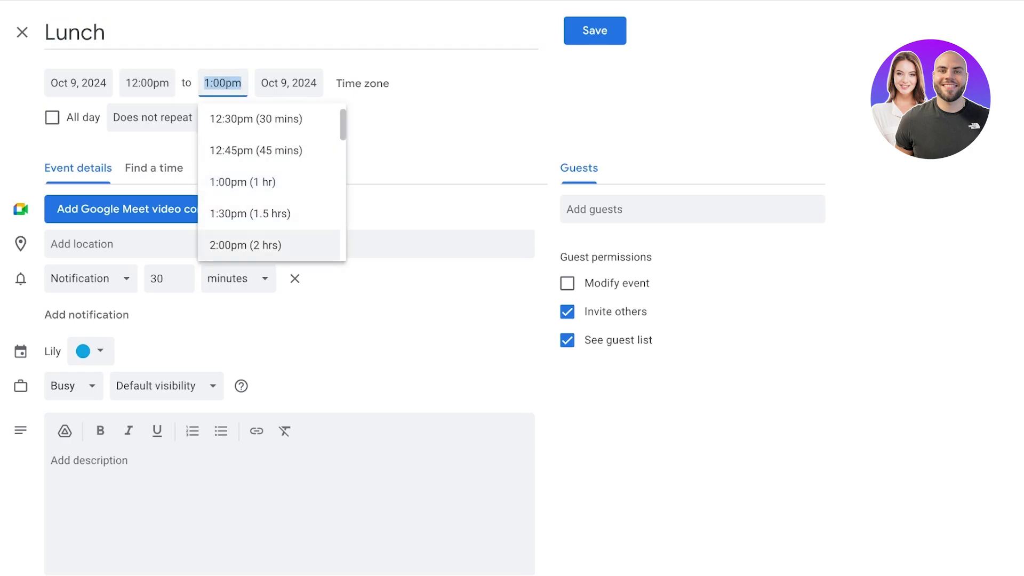
click(256, 242)
key(ctrl+s)
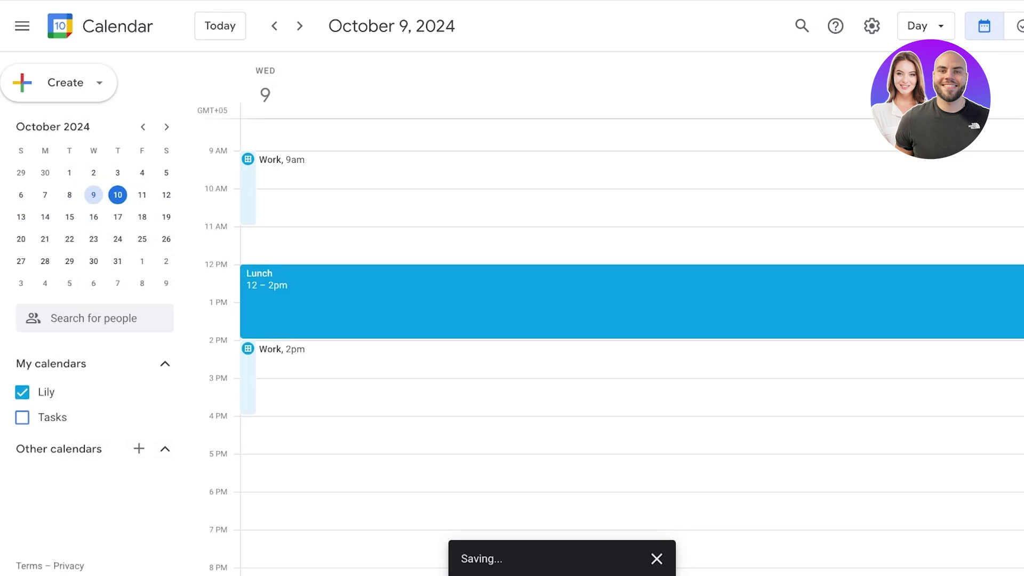
Jump to today, dismiss the notifications prompt, and switch the calendar to Month view.
key(t)
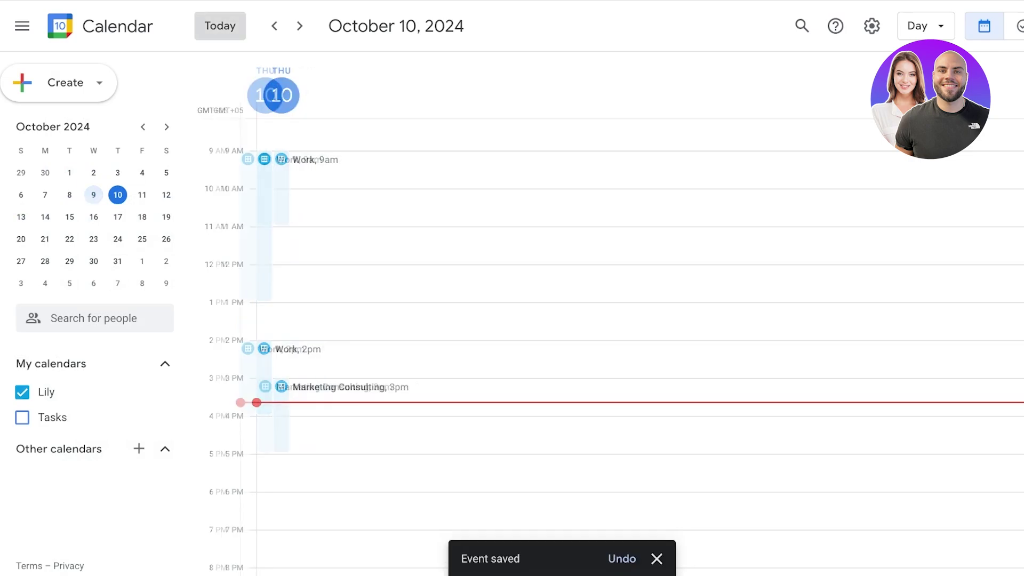
key(Escape)
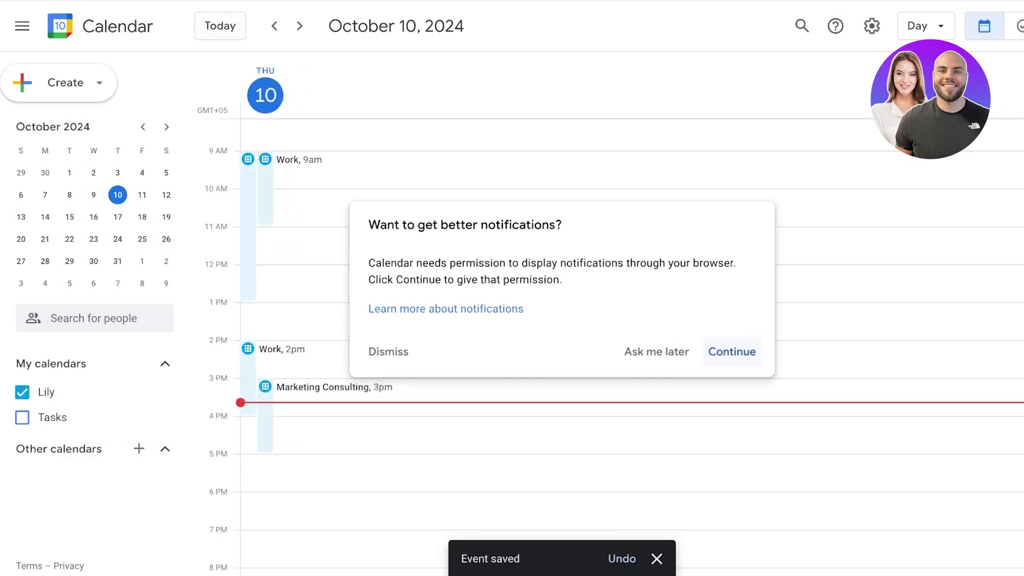
scroll(608, 320, up, 1)
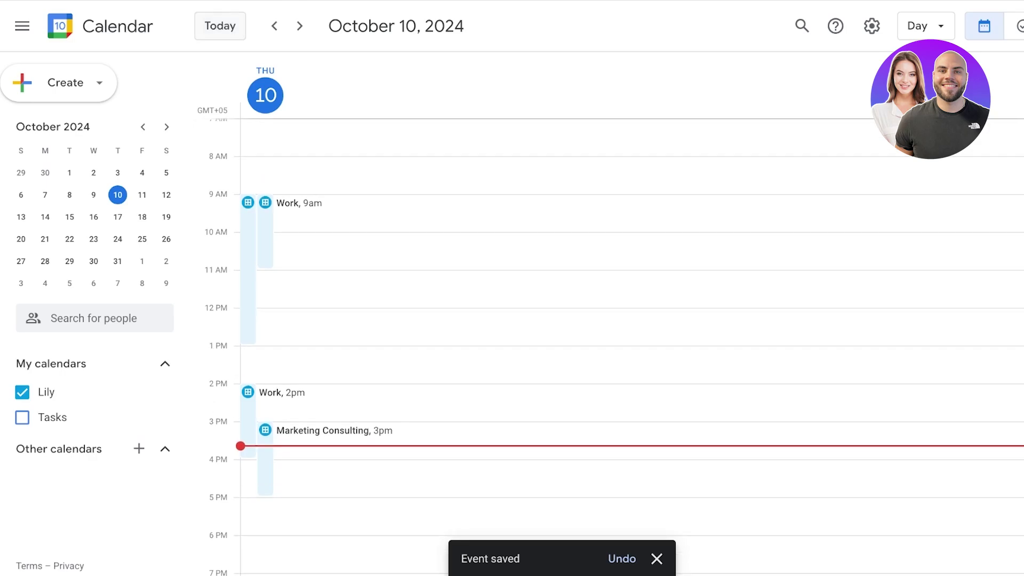
click(22, 392)
click(22, 392)
click(22, 392)
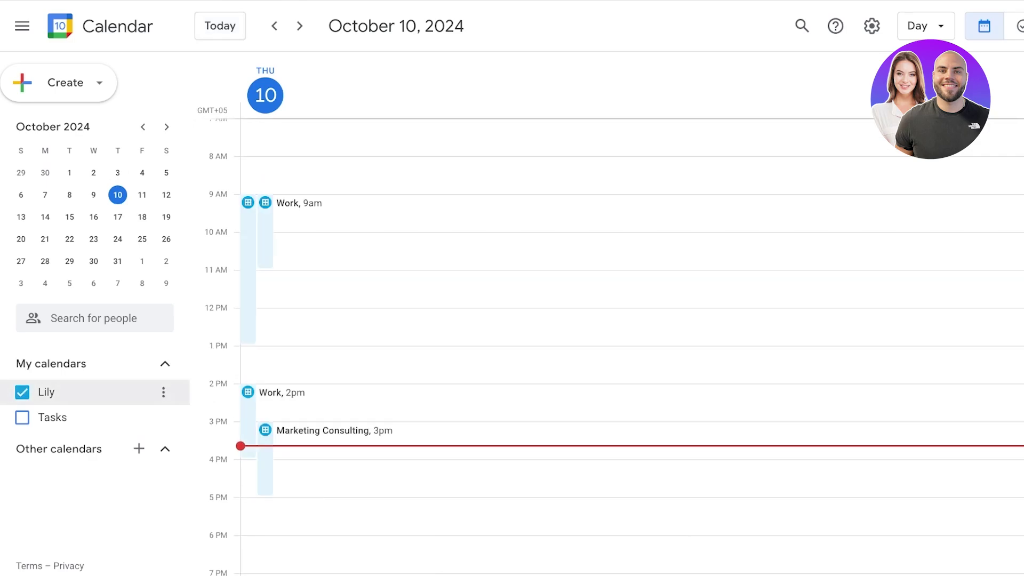
click(925, 25)
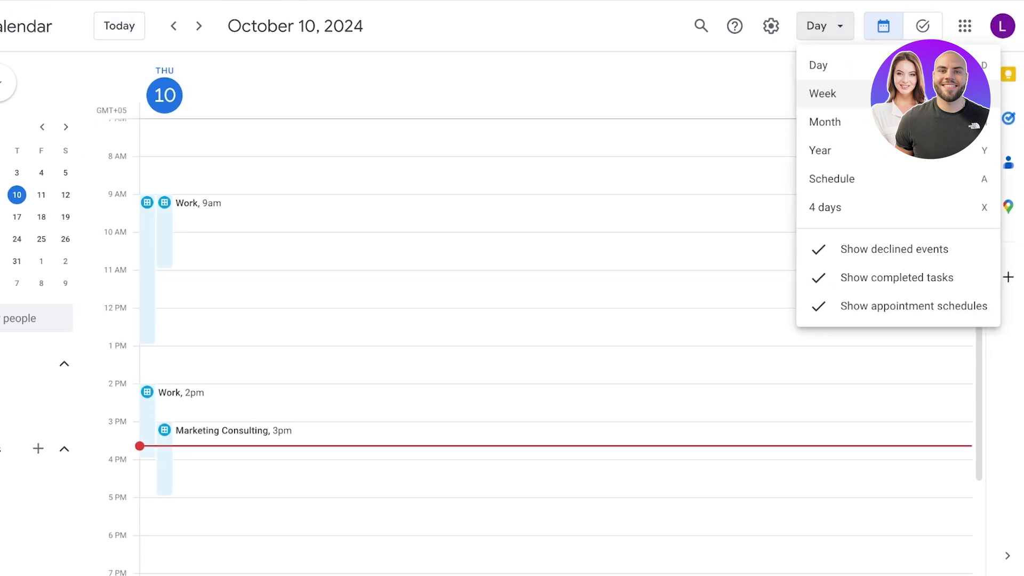
click(924, 121)
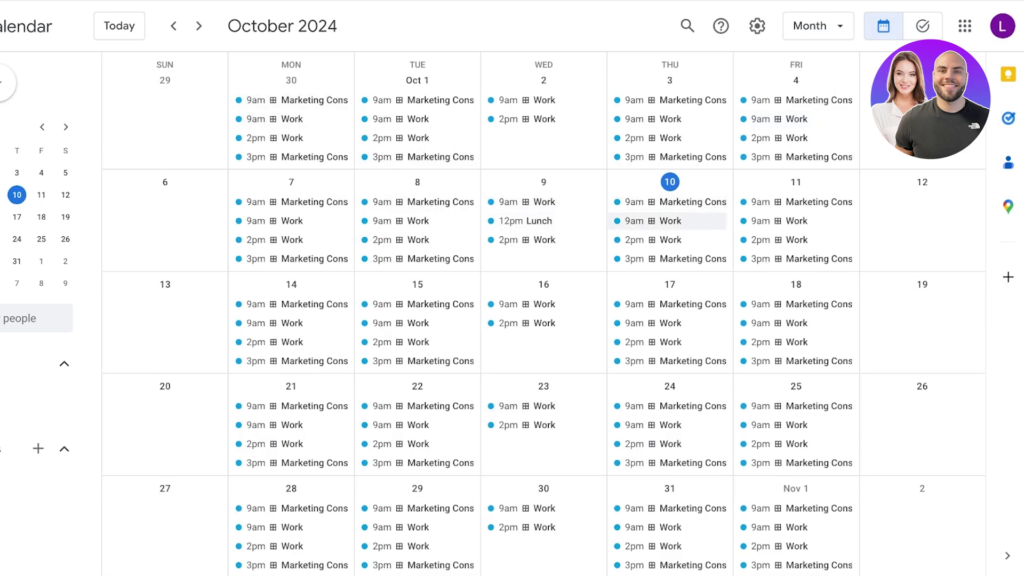
Drag the Marketing Consulting slot from September 19 to September 11, applying it to this week only.
scroll(669, 203, up, 1)
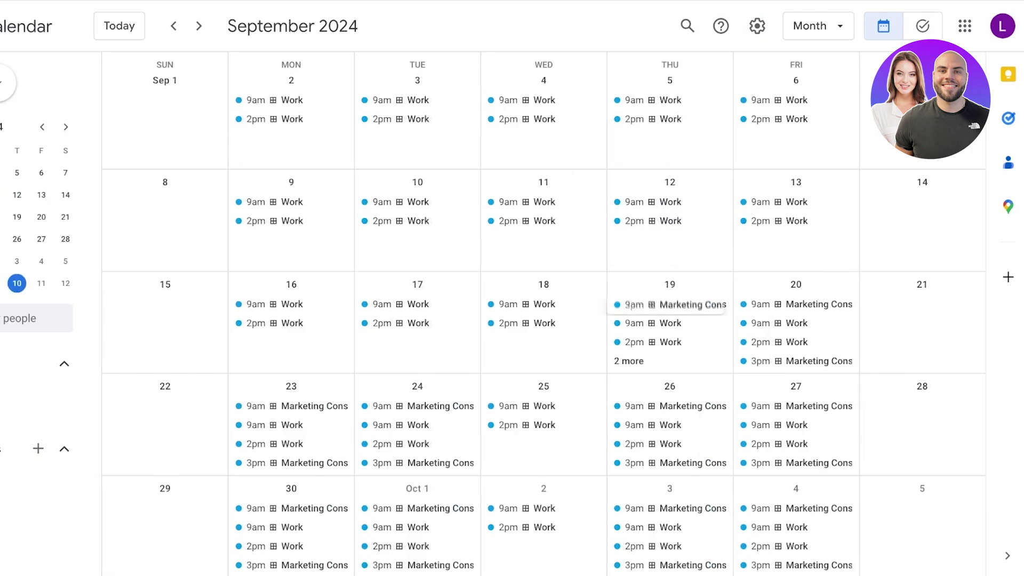
drag(670, 304, 796, 305)
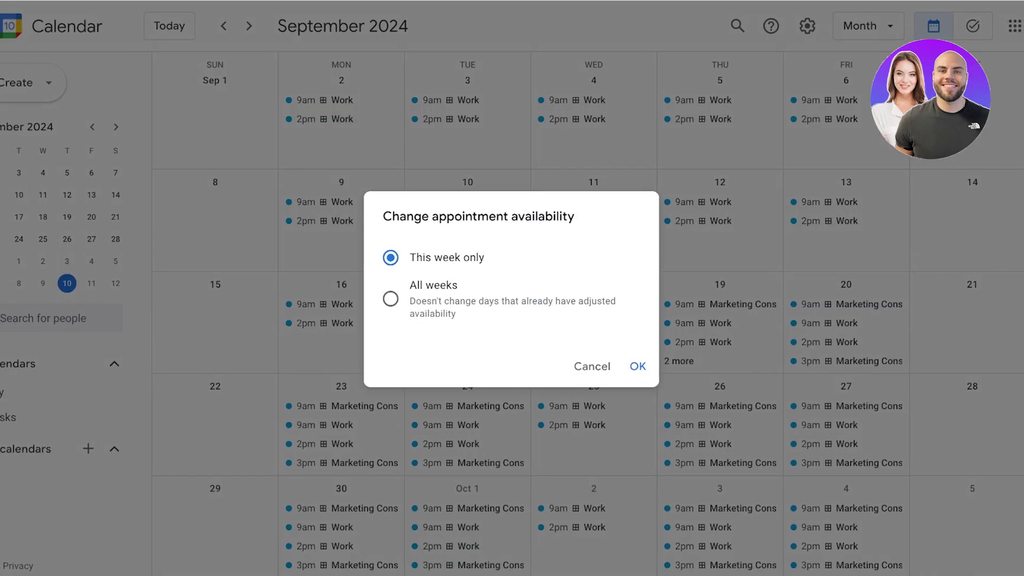
click(391, 299)
click(391, 257)
click(638, 366)
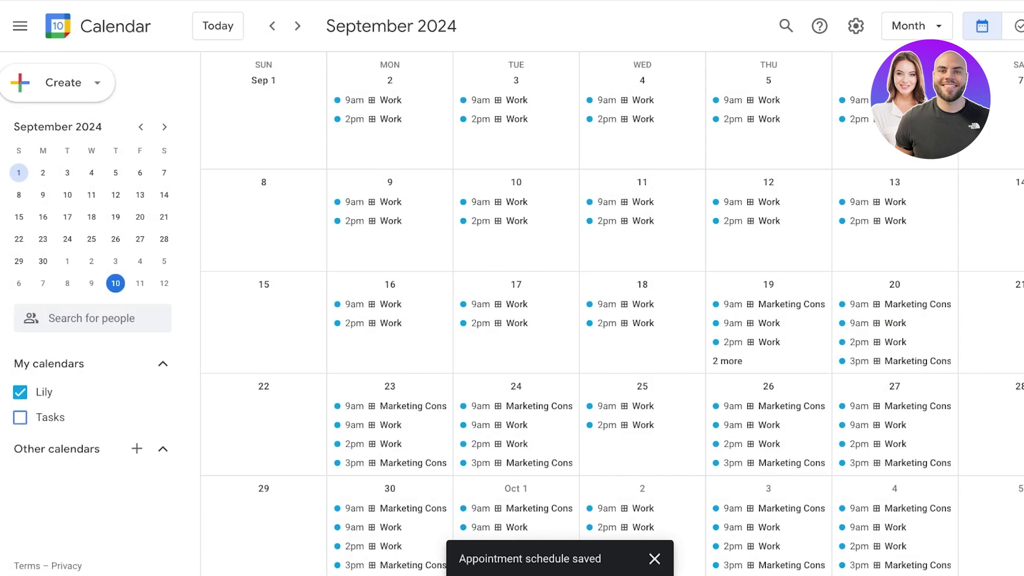
click(20, 26)
click(20, 25)
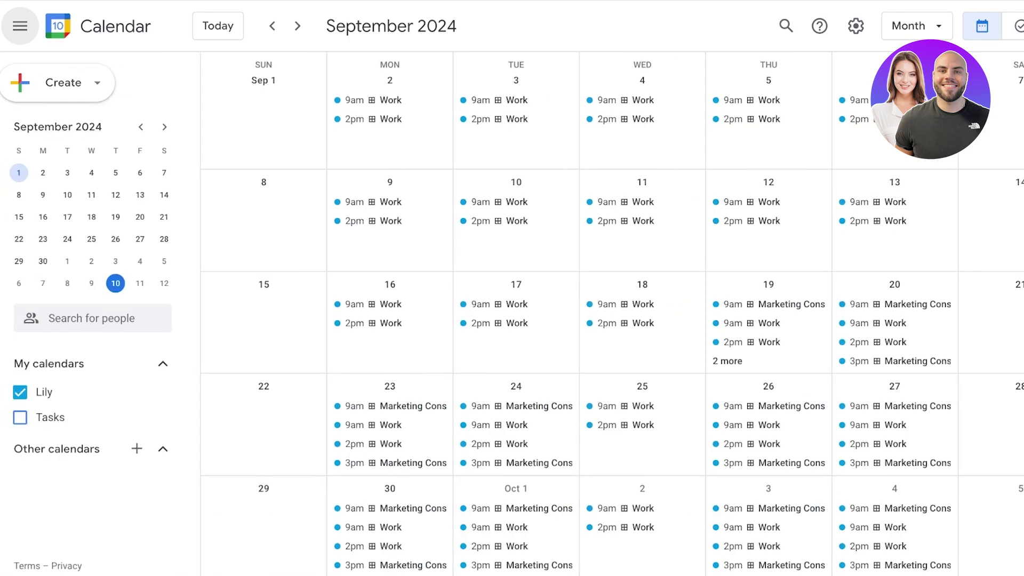
click(137, 448)
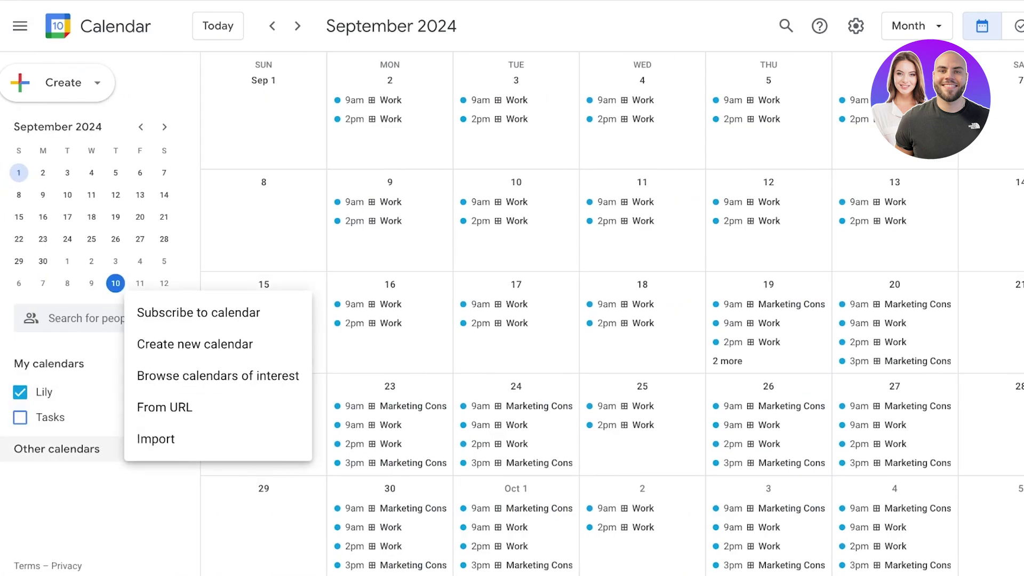
click(218, 376)
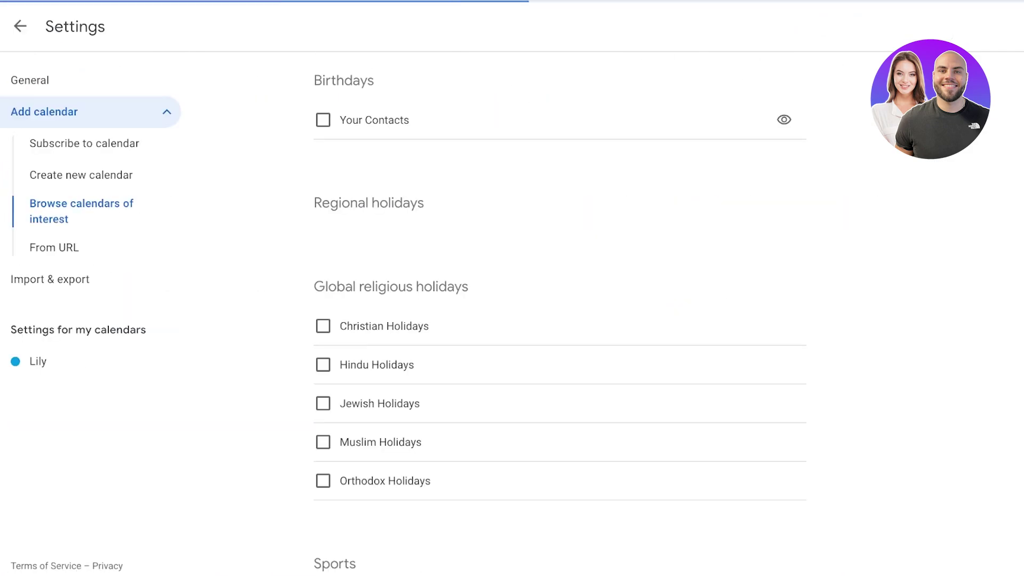
click(19, 26)
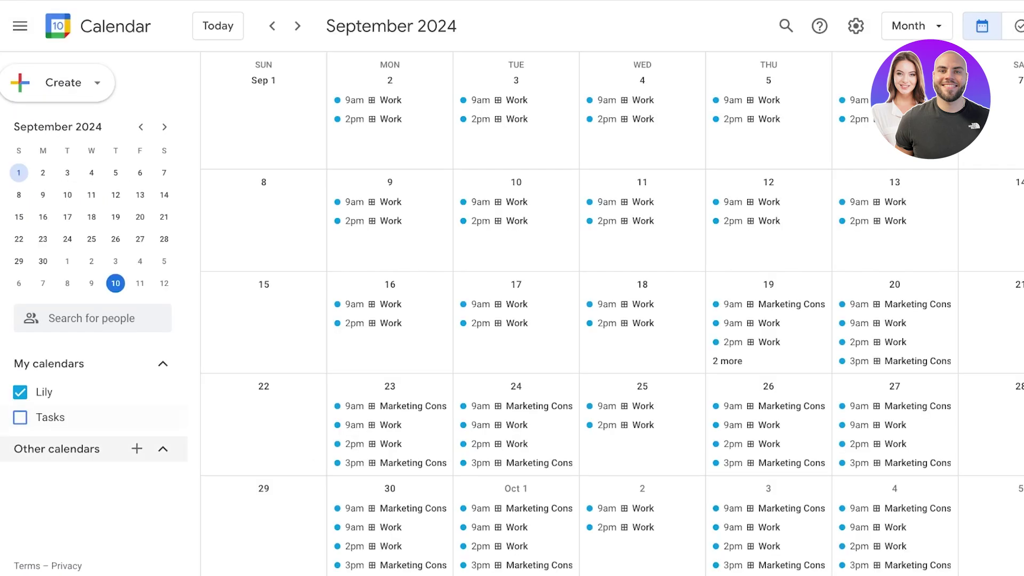
click(856, 26)
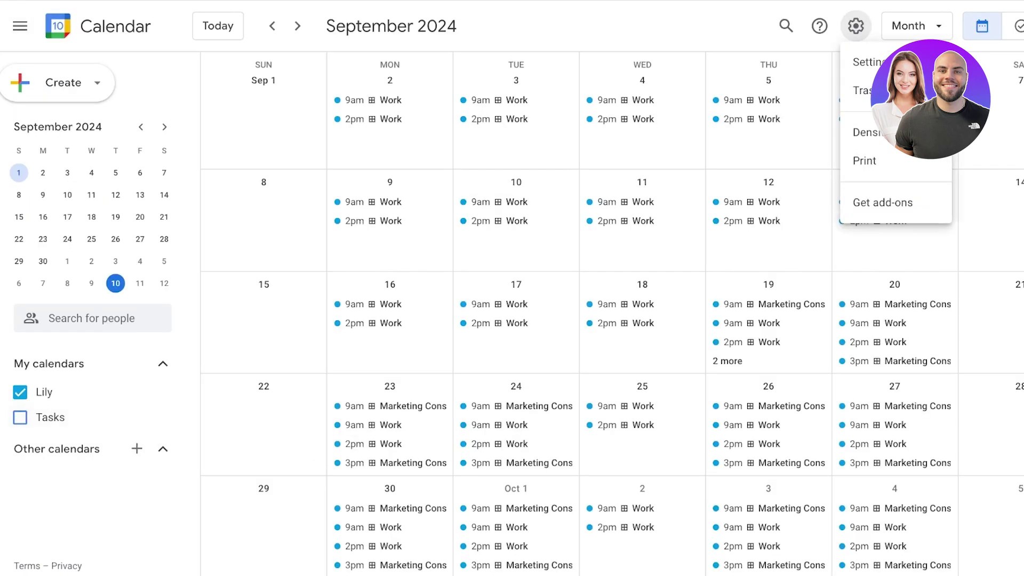
key(Escape)
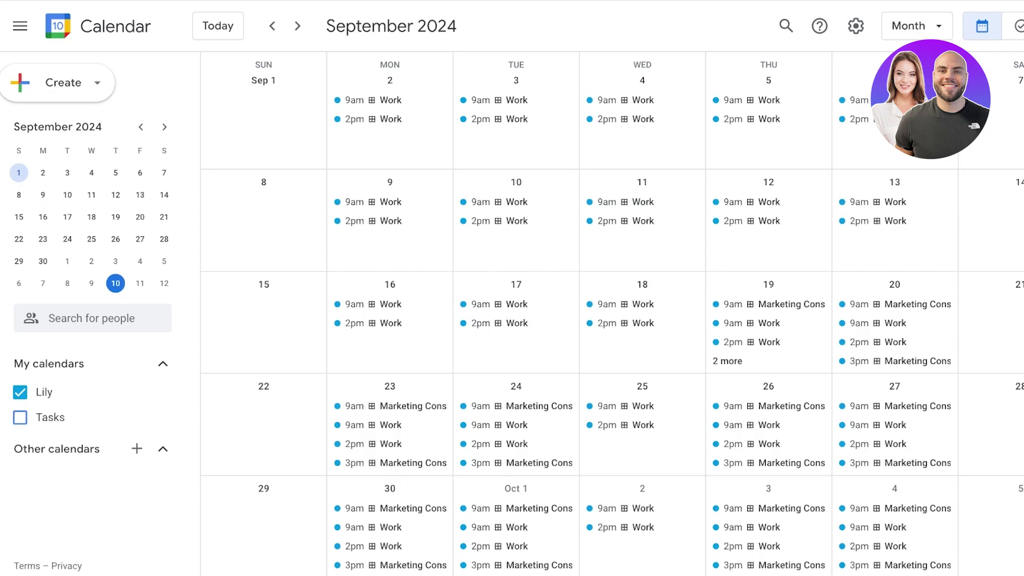
click(1018, 25)
Permanently delete all events from the personal calendar in Settings, then return to the month view.
click(856, 25)
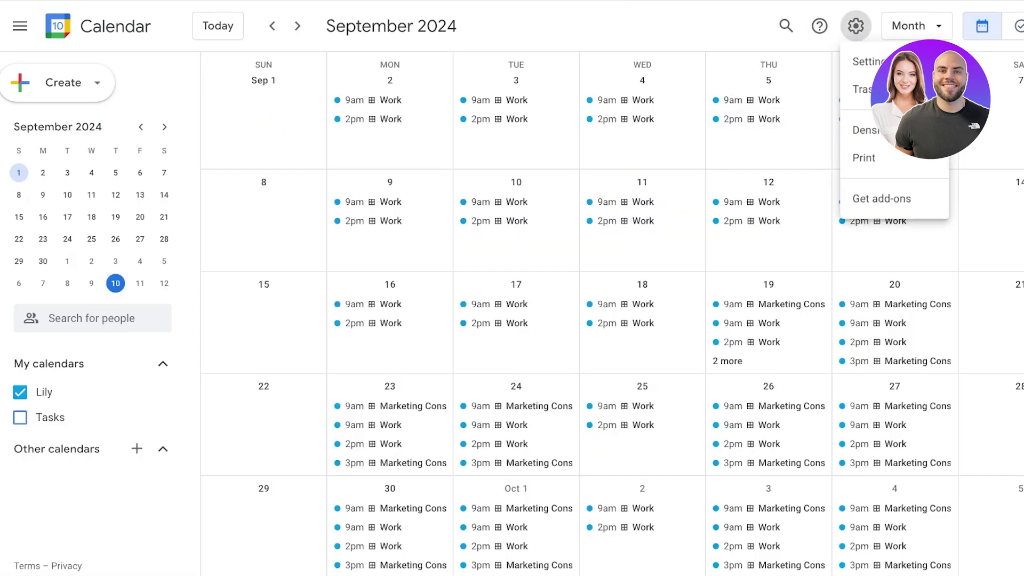
click(862, 62)
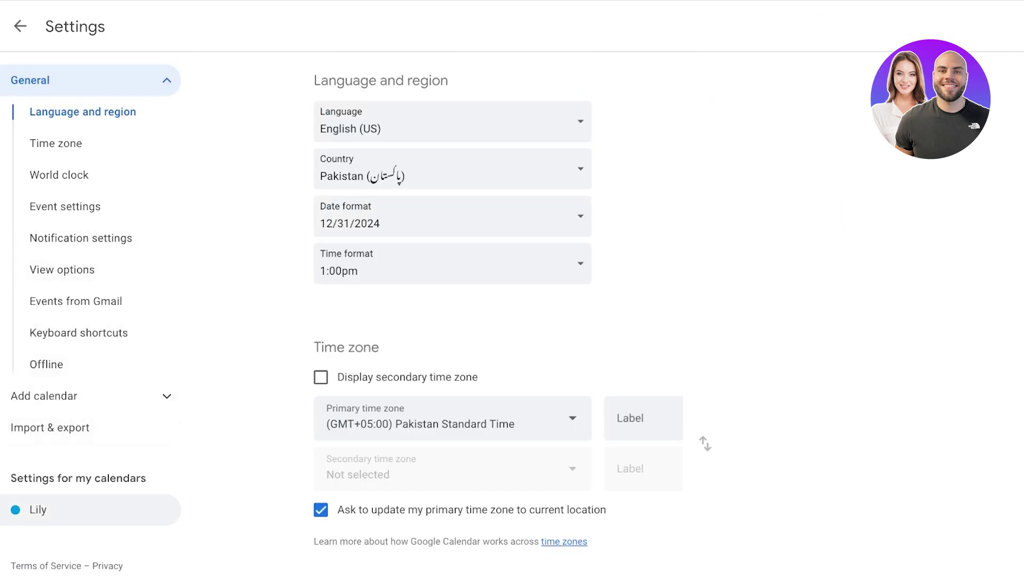
click(38, 510)
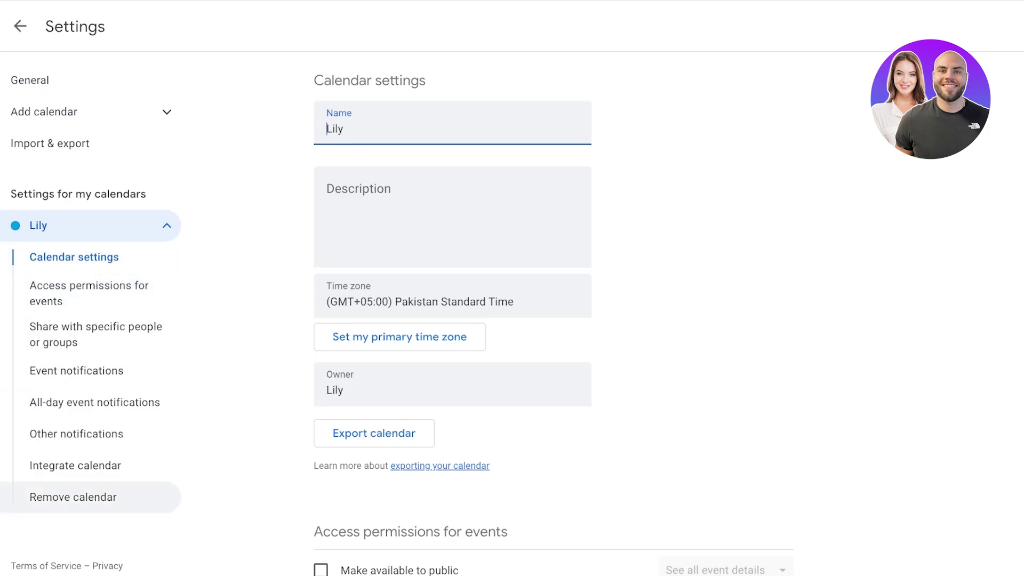
scroll(553, 318, down, 20)
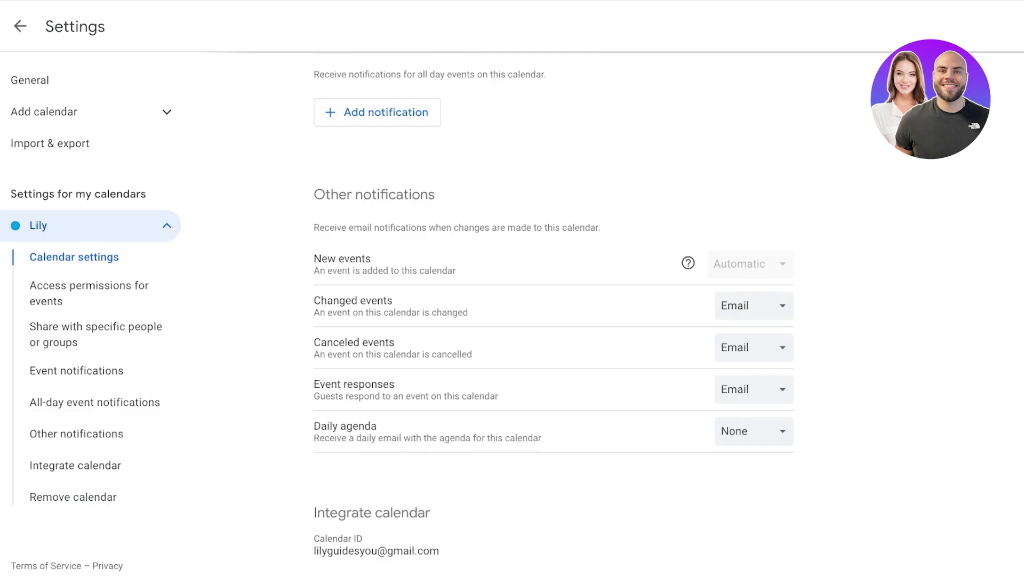
scroll(554, 319, down, 8)
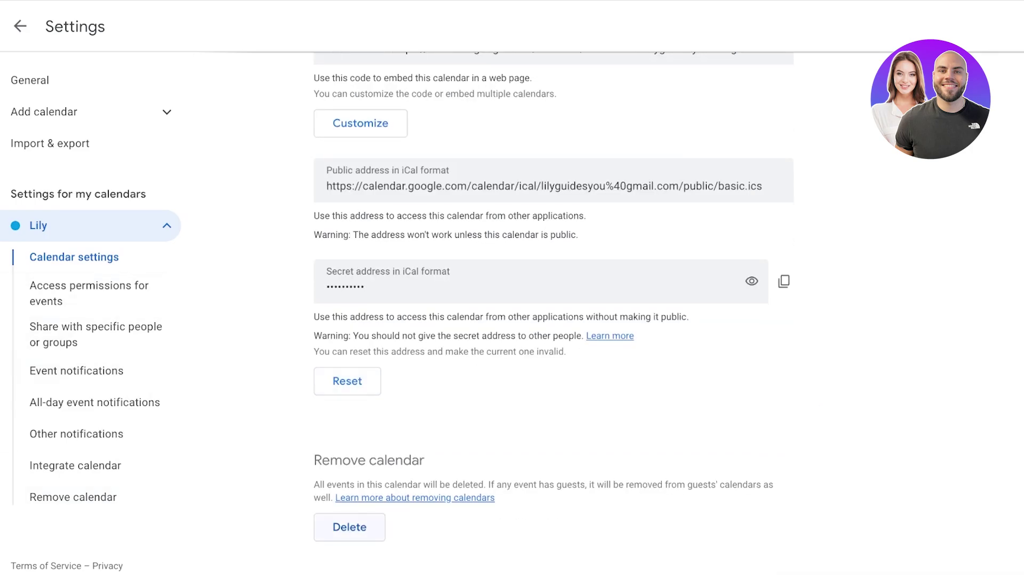
click(350, 527)
click(717, 321)
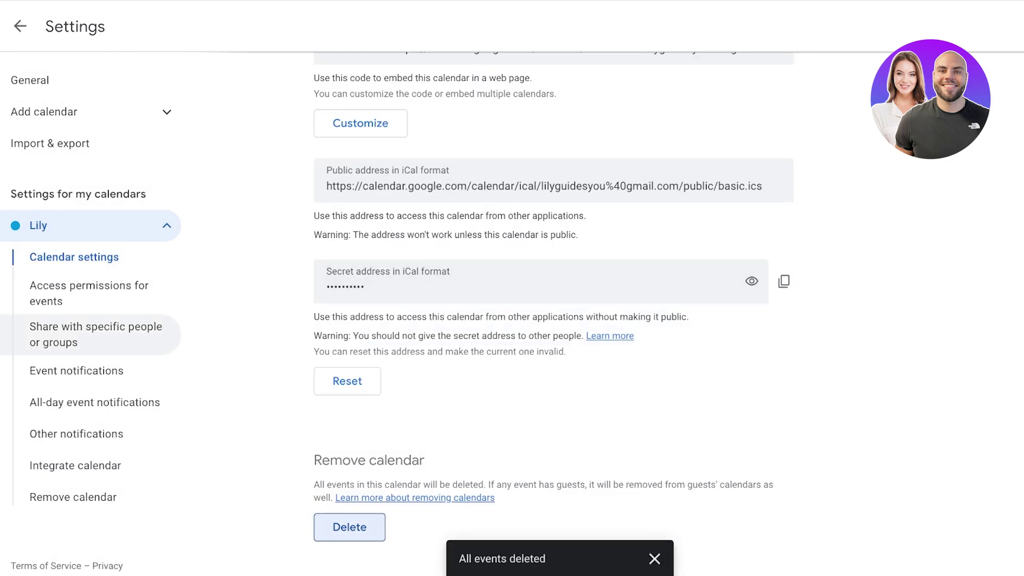
click(20, 25)
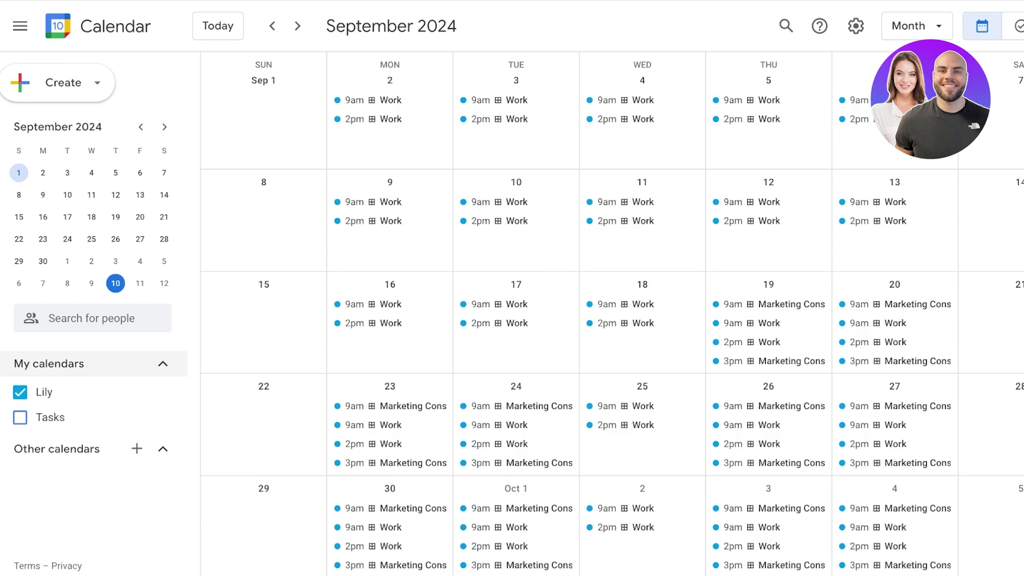
Start a new appointment schedule from the Create menu and review the Google One Premium offer.
click(966, 26)
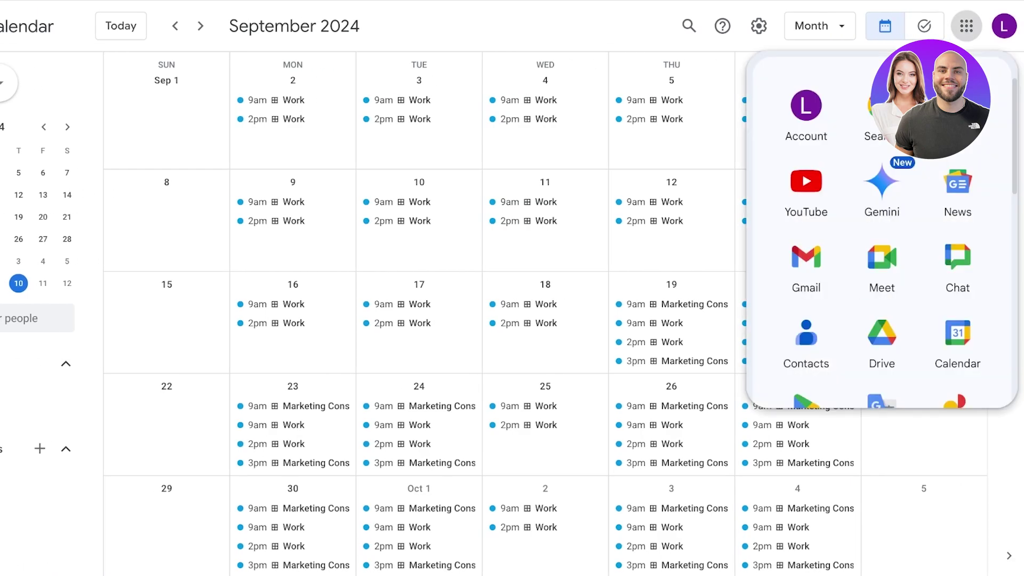
key(Escape)
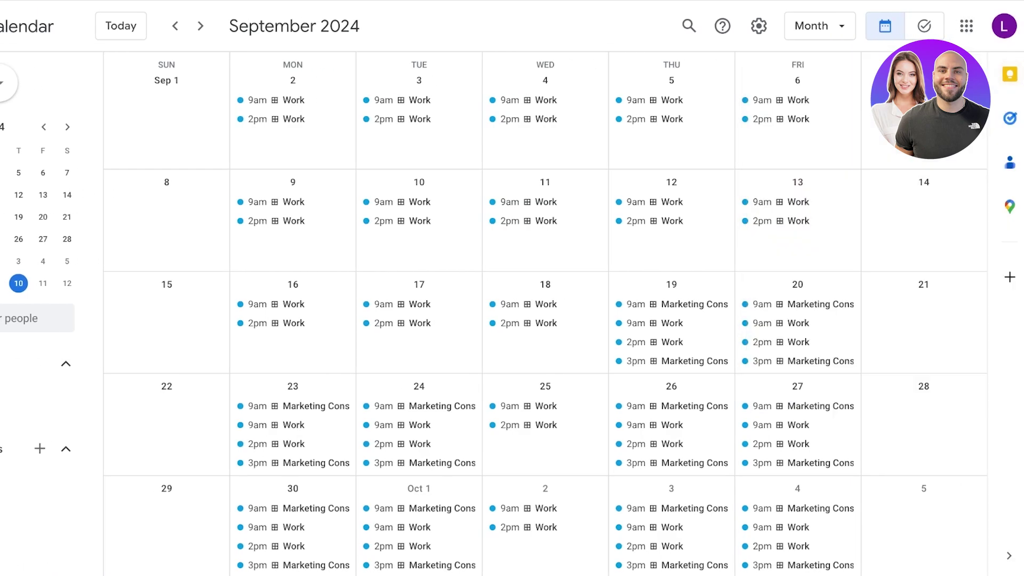
click(6, 83)
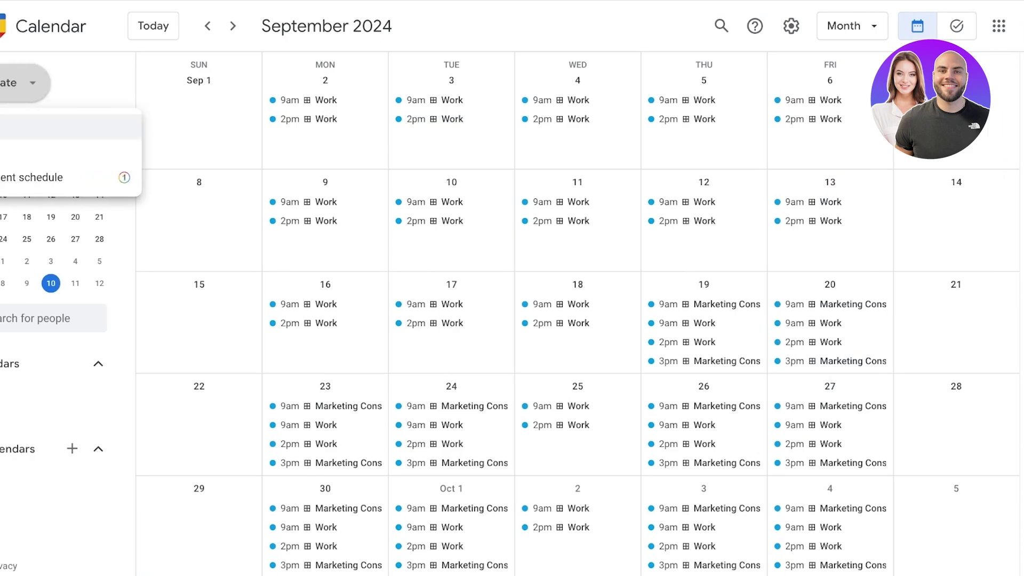
click(78, 177)
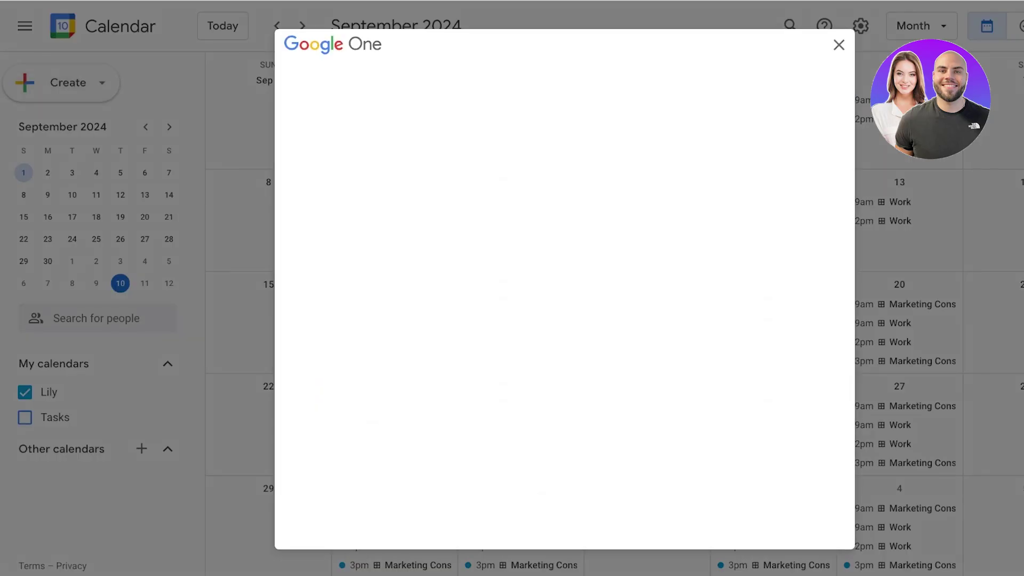
scroll(512, 267, down, 9)
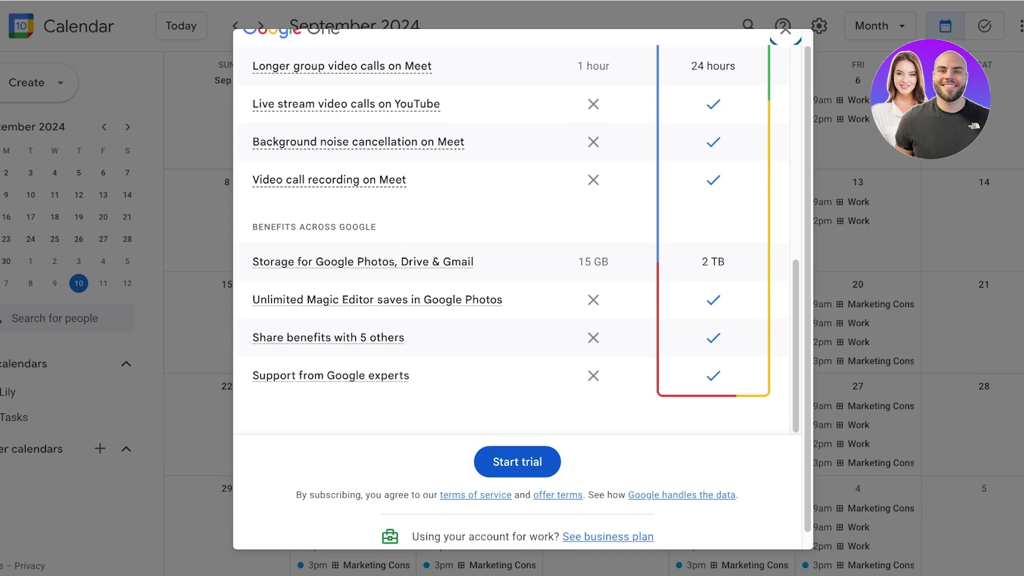
scroll(512, 267, up, 3)
scroll(512, 256, up, 5)
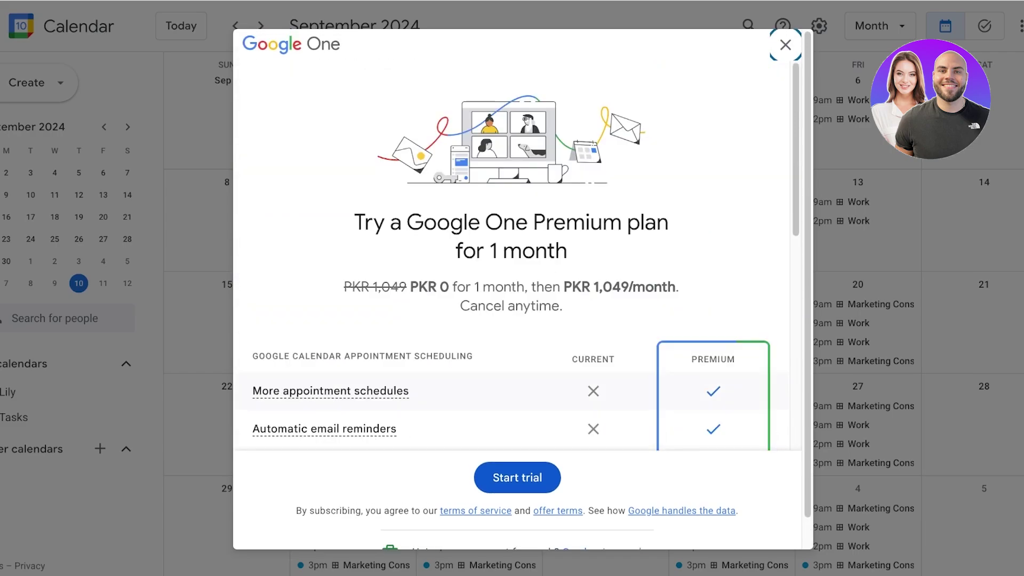
scroll(512, 256, down, 5)
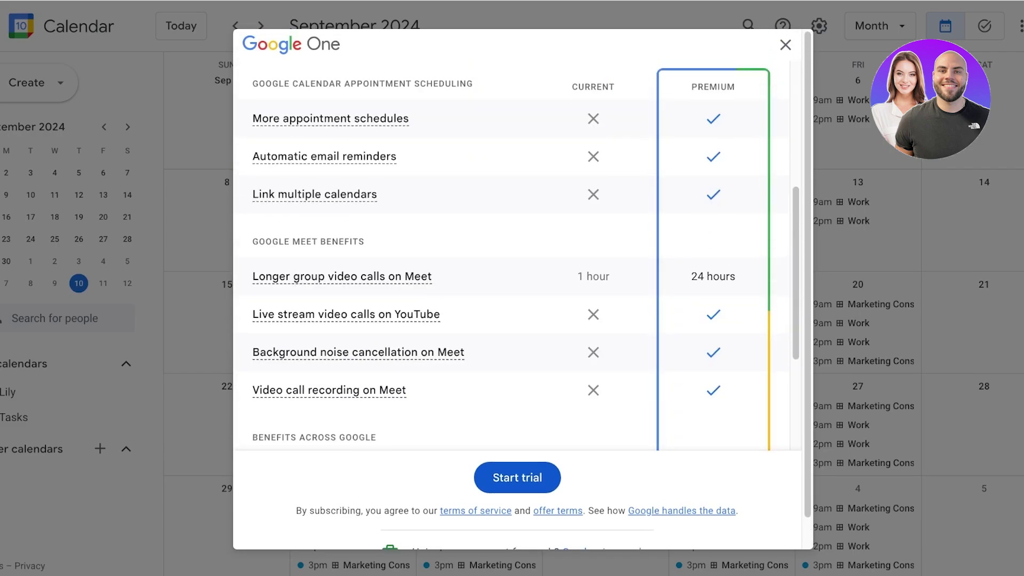
scroll(513, 256, up, 5)
Begin the Google One Premium trial and accept the terms, then cancel the purchase and close the offer.
click(517, 477)
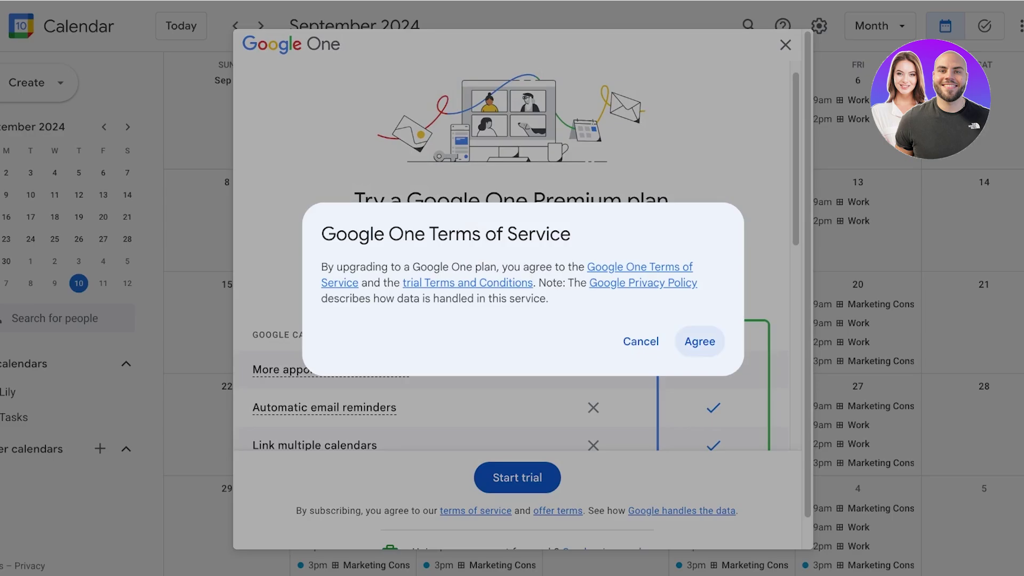
click(700, 341)
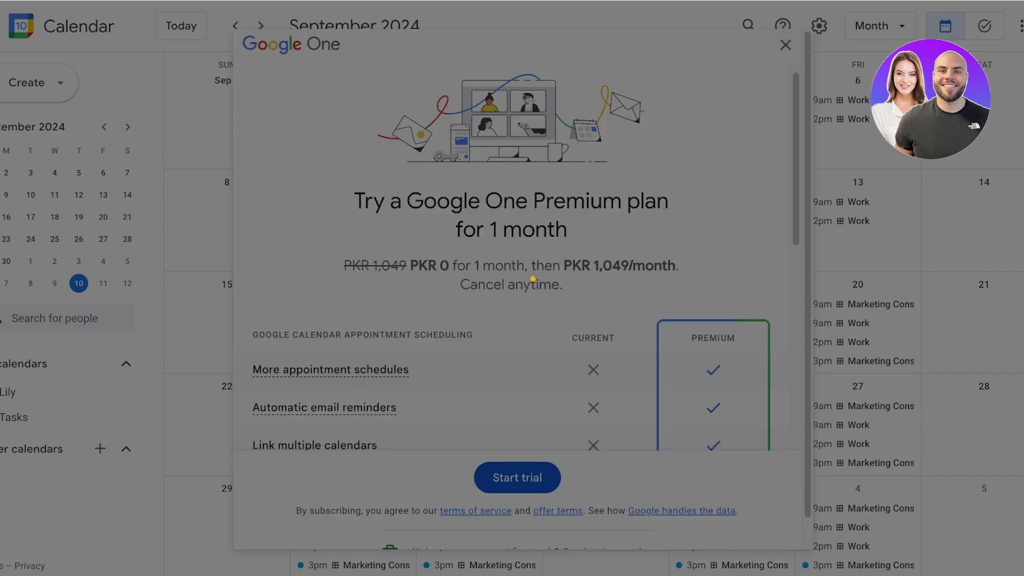
key(Return)
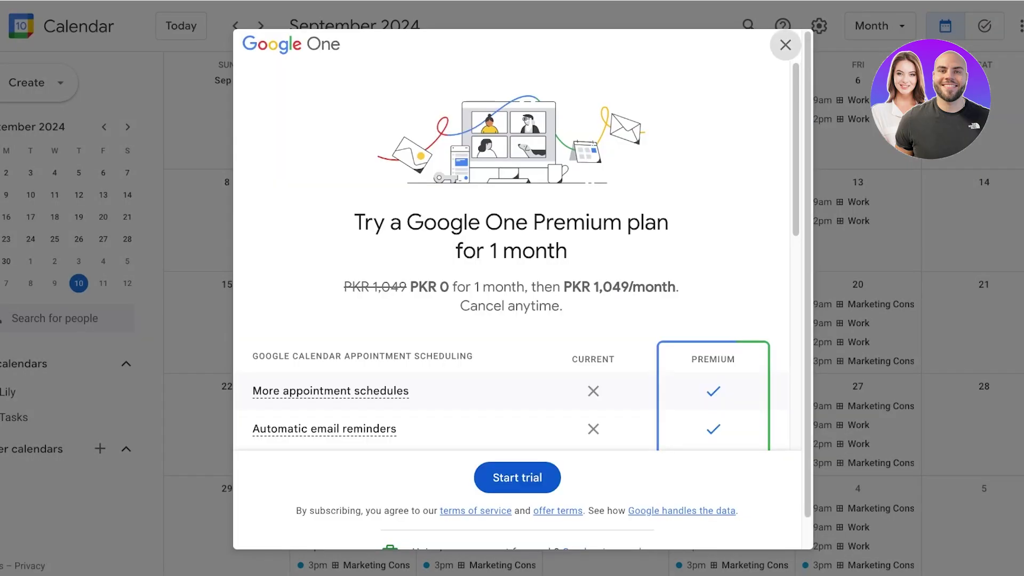
key(Escape)
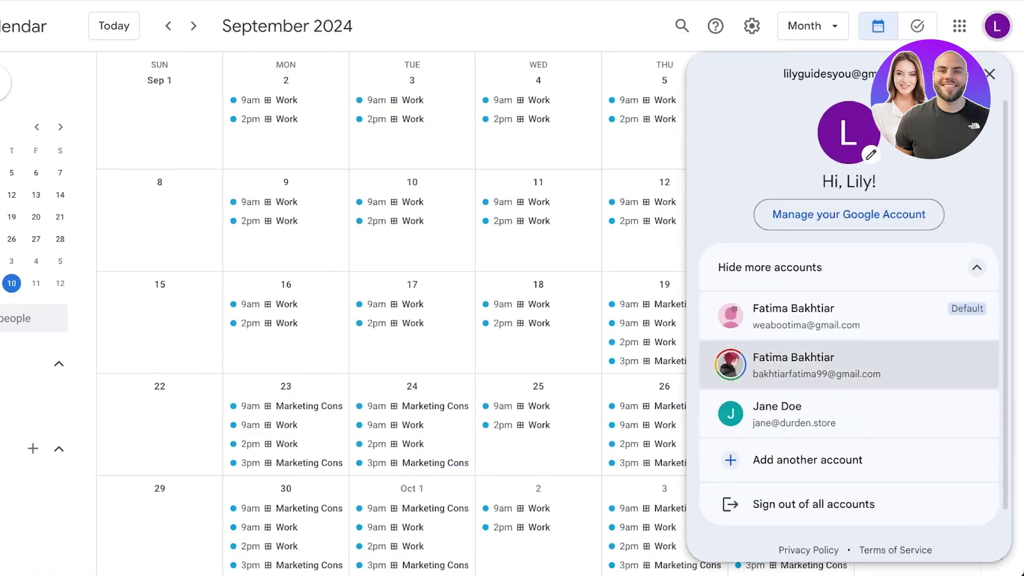
Switch to another signed-in account, discard a new event draft on 22 October, and dismiss the scheduling intro.
click(807, 315)
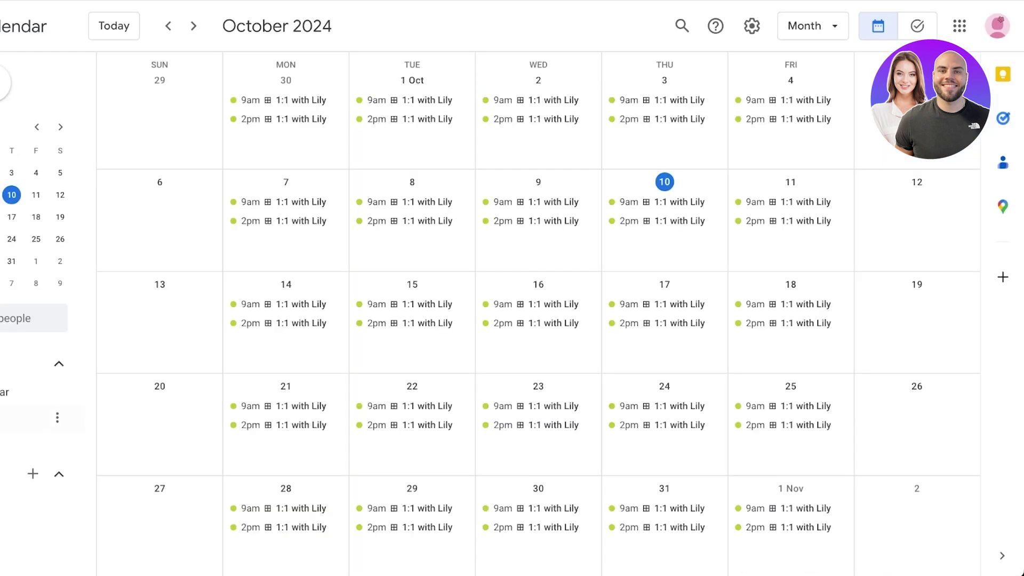
click(411, 406)
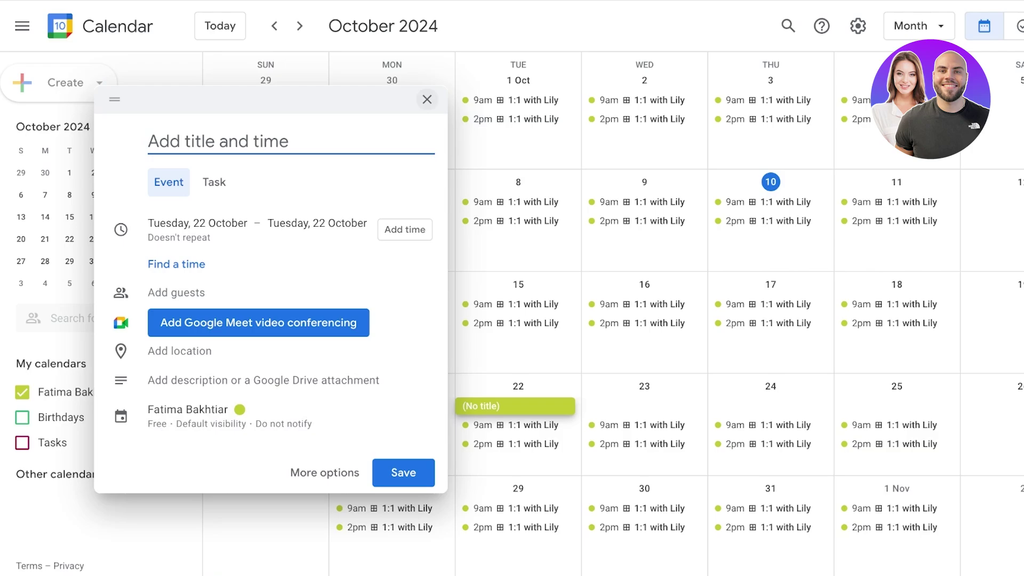
click(426, 100)
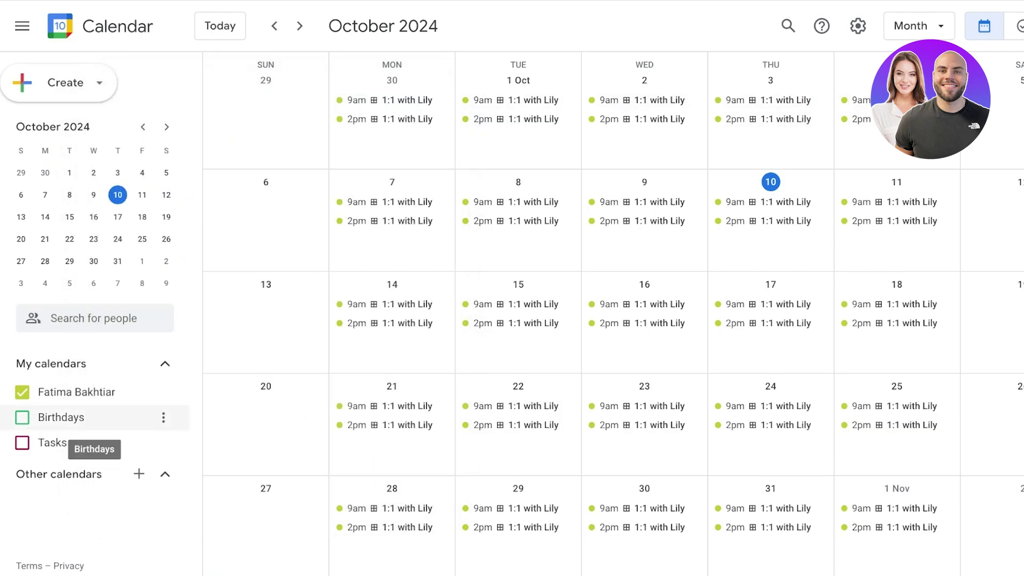
click(1020, 26)
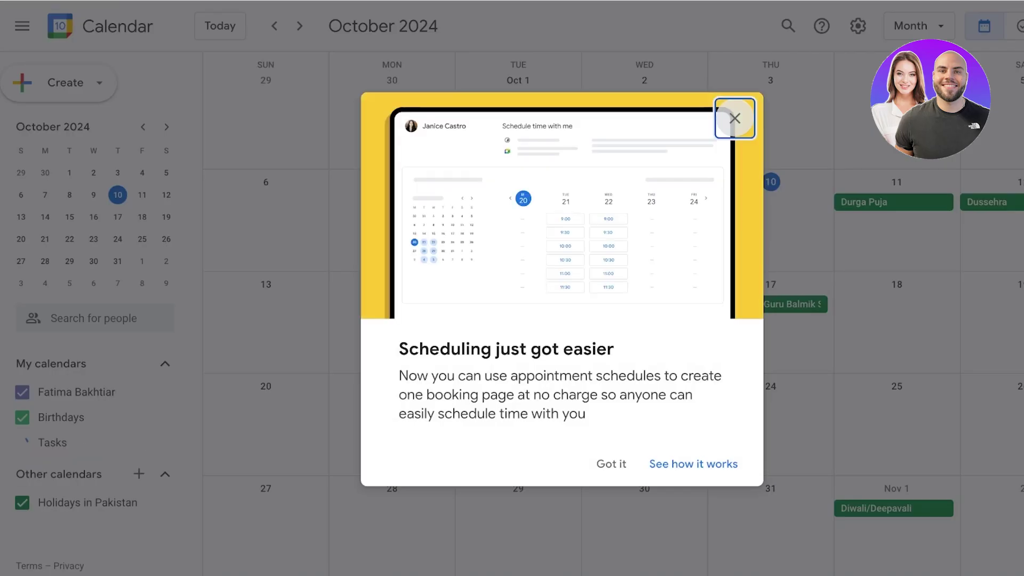
key(Escape)
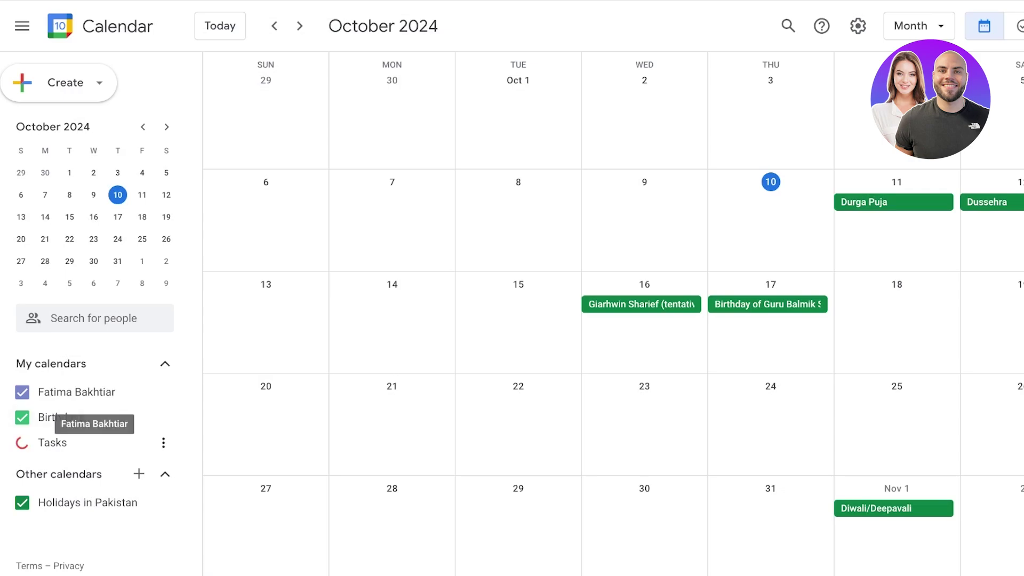
Hide the Birthdays and Holidays in Pakistan calendars and start a new event on Wednesday, October 16.
click(21, 417)
click(58, 82)
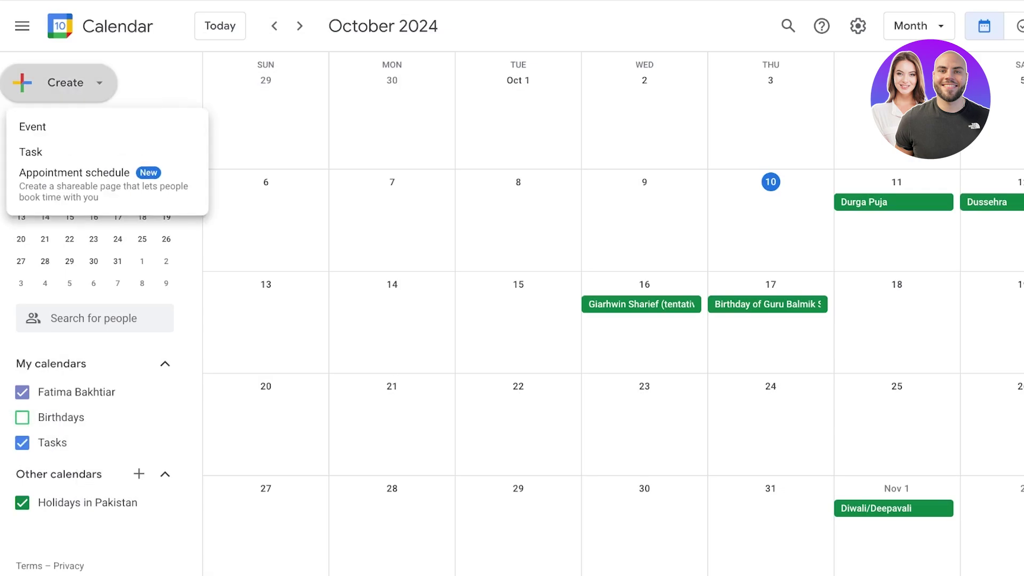
click(58, 82)
click(59, 83)
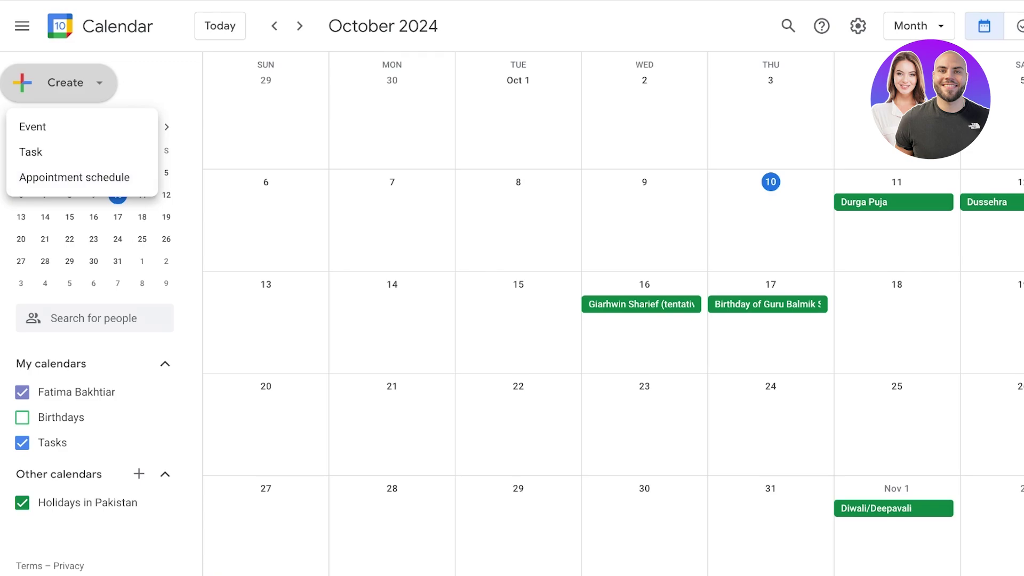
key(Escape)
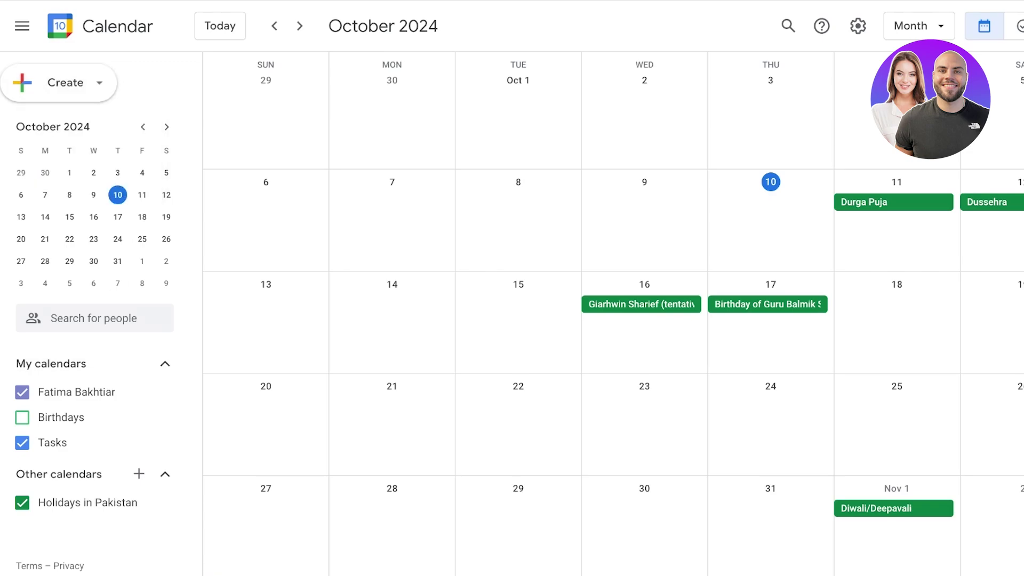
click(22, 503)
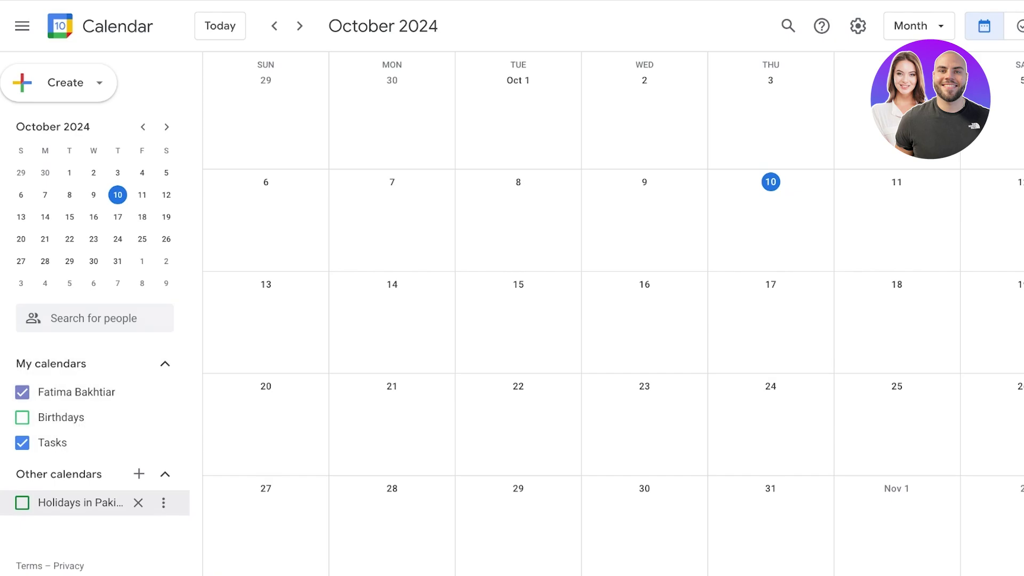
click(644, 320)
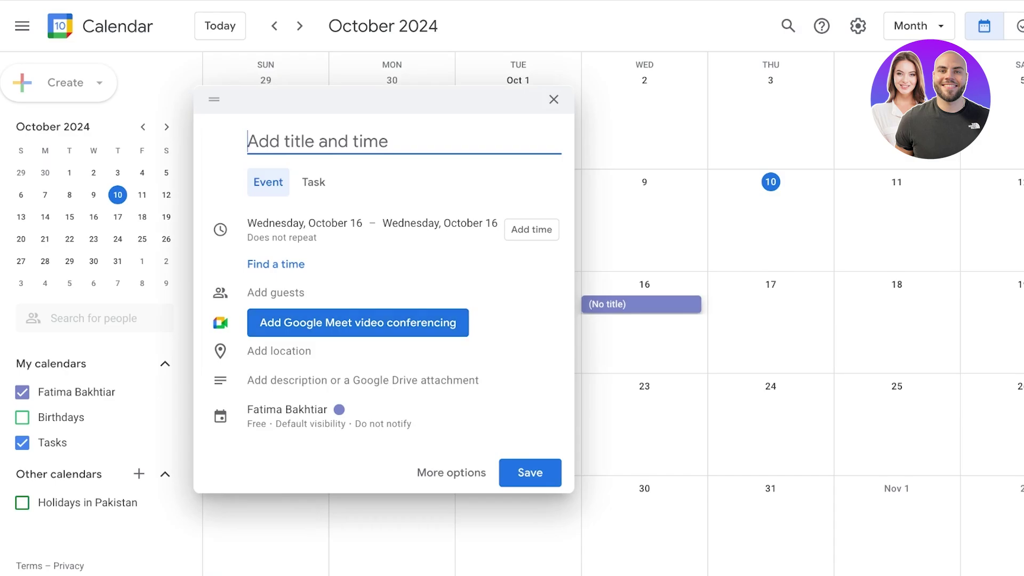
Title the October 16 draft 'Ball' and block out 6:45pm–11:15pm using the day schedule.
text(Ball)
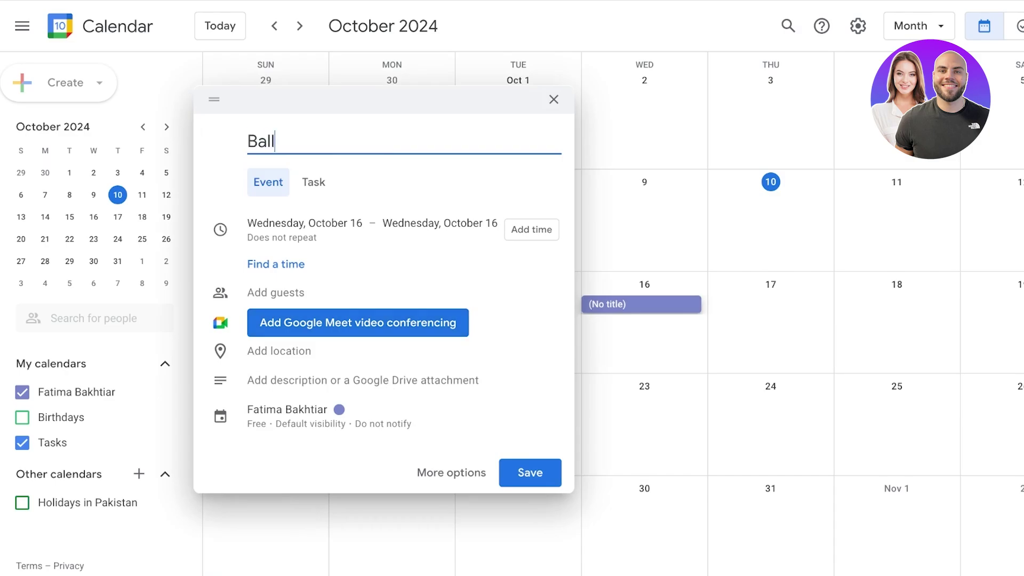
click(275, 264)
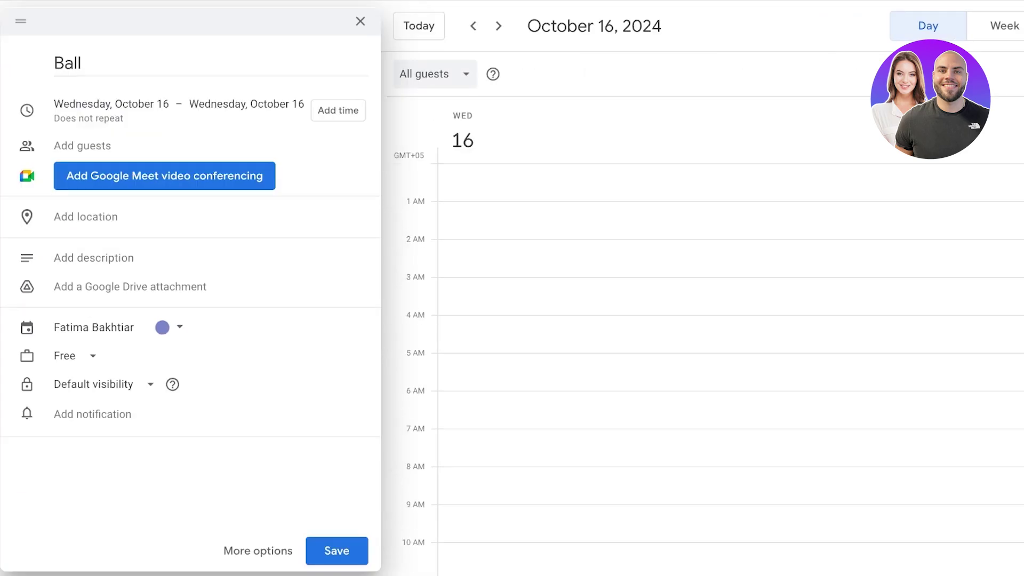
scroll(731, 368, down, 8)
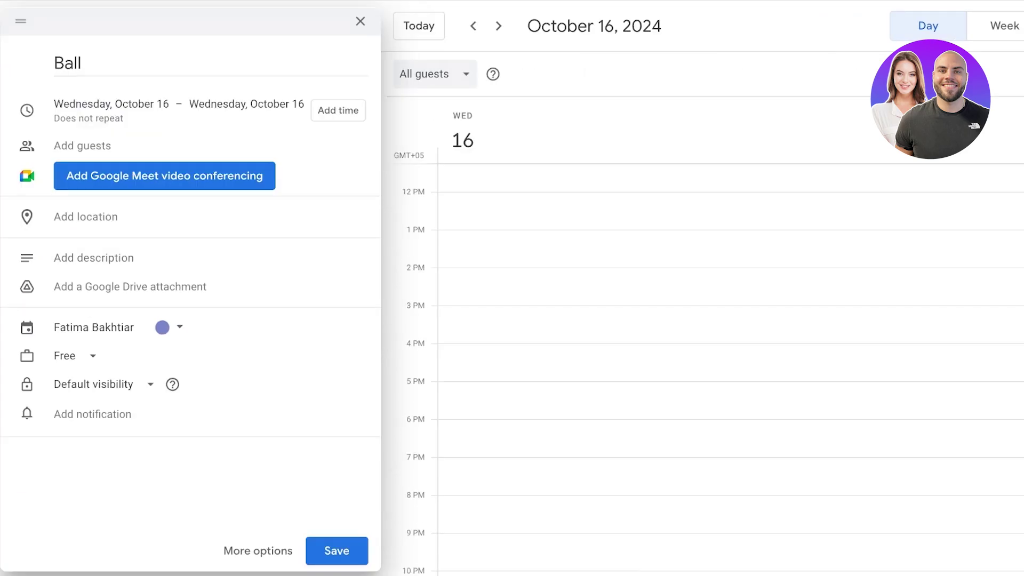
drag(731, 447, 730, 547)
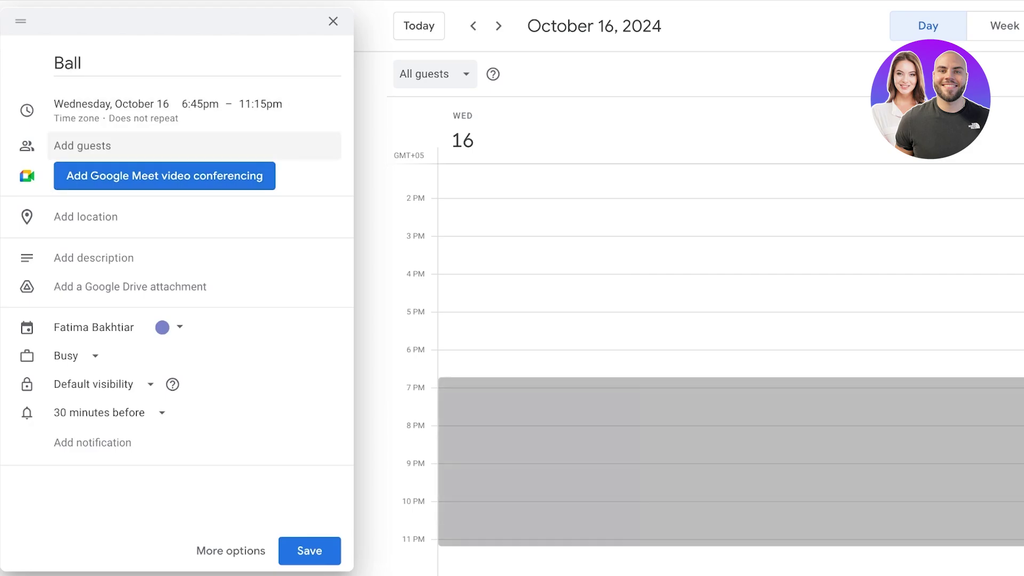
click(261, 104)
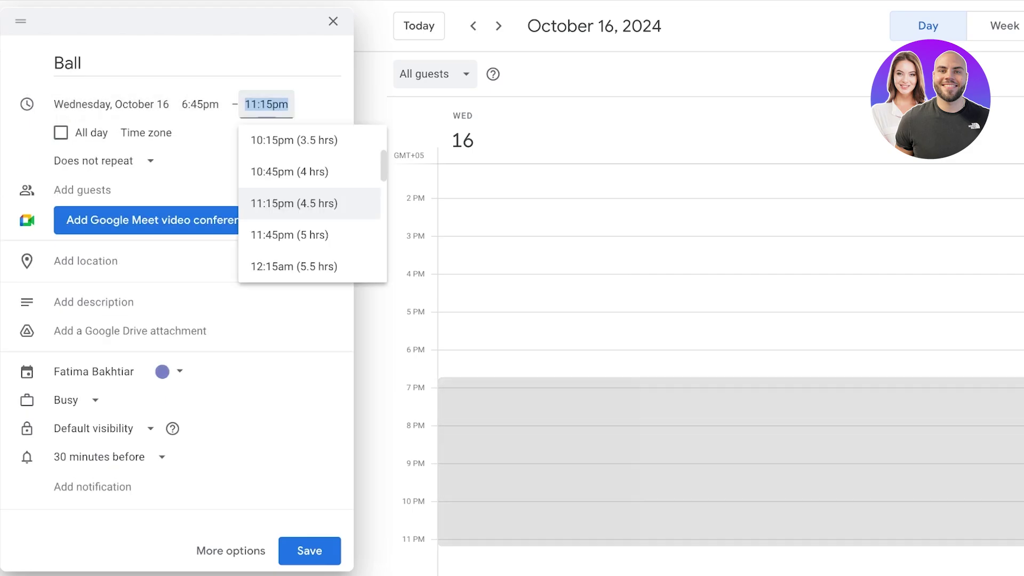
click(313, 201)
Confirm (GMT+05:00) Pakistan Standard Time as the Ball event's single zone, with separate start/end zones off.
click(145, 132)
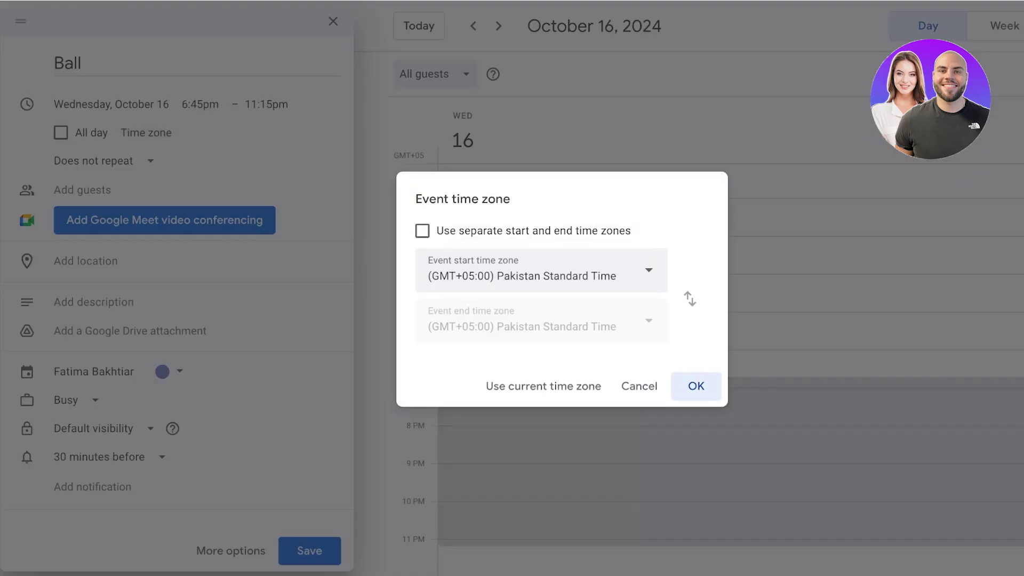
click(542, 271)
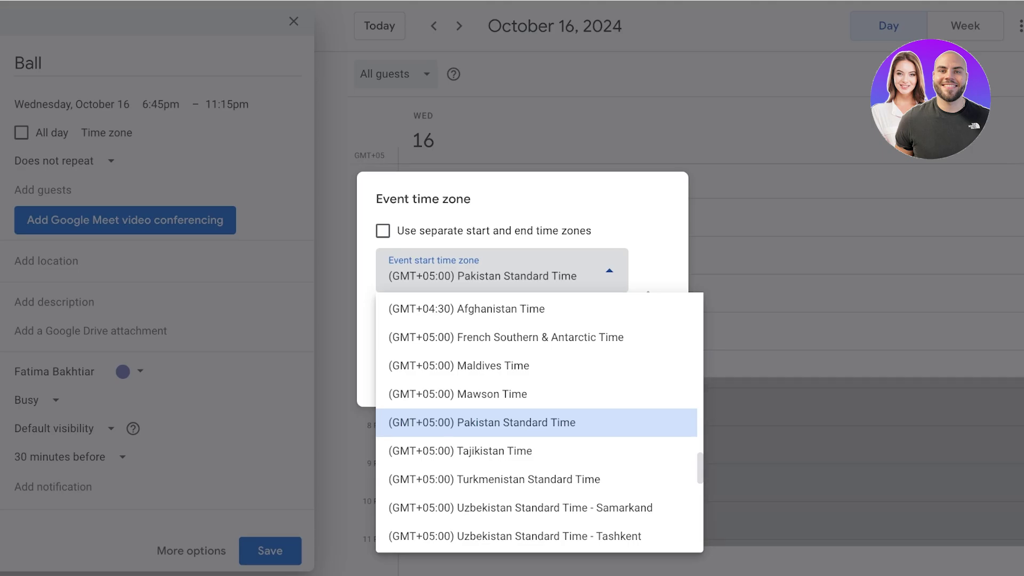
key(Escape)
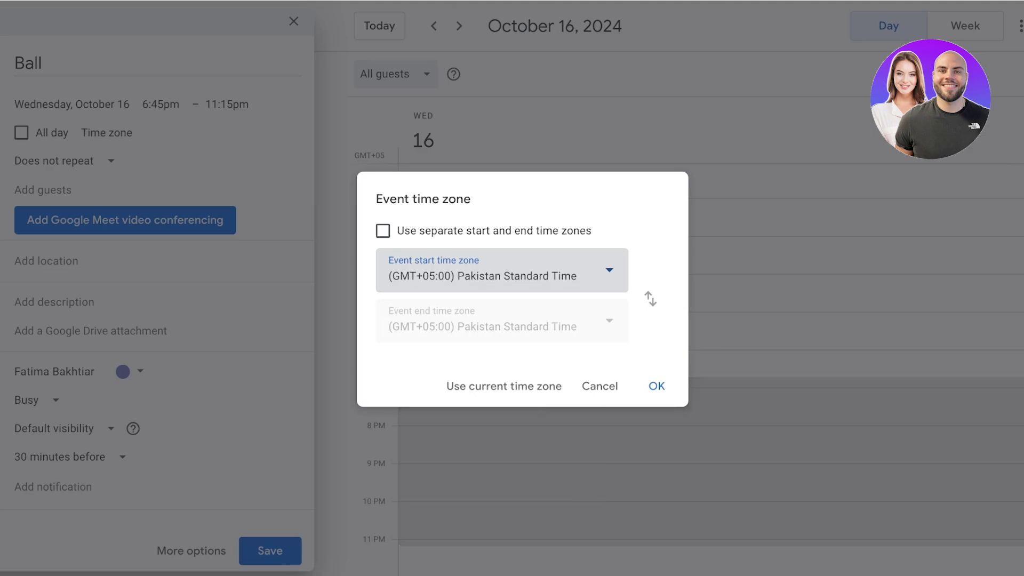
click(383, 230)
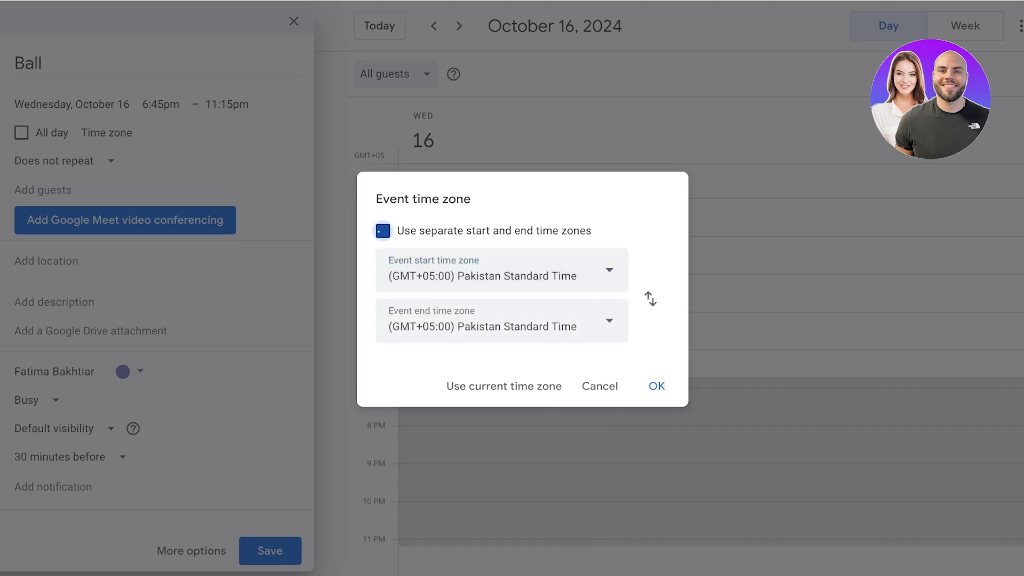
click(383, 230)
click(656, 386)
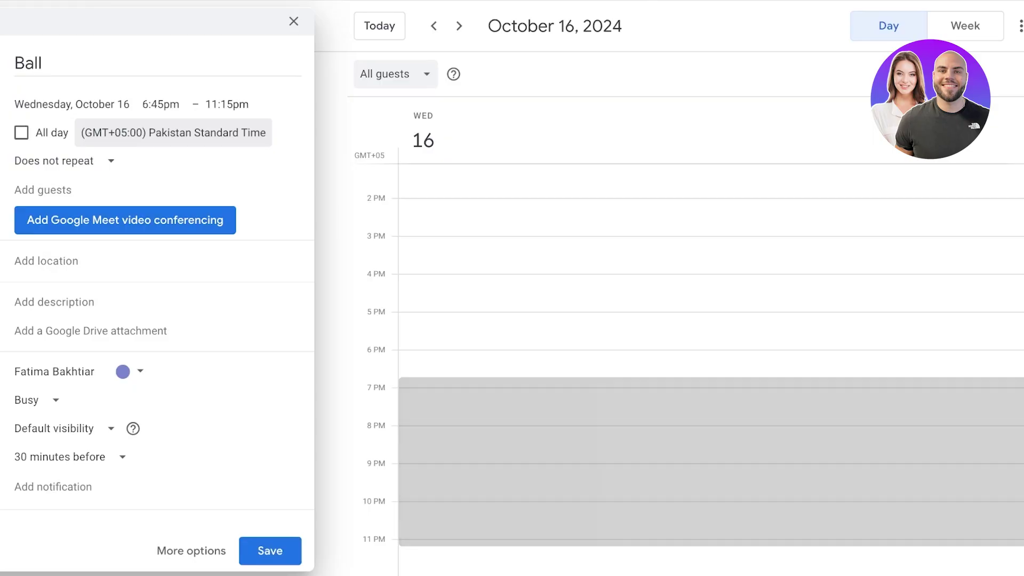
Add a suggested contact as a guest to the Ball event and review suggested meeting times.
click(43, 190)
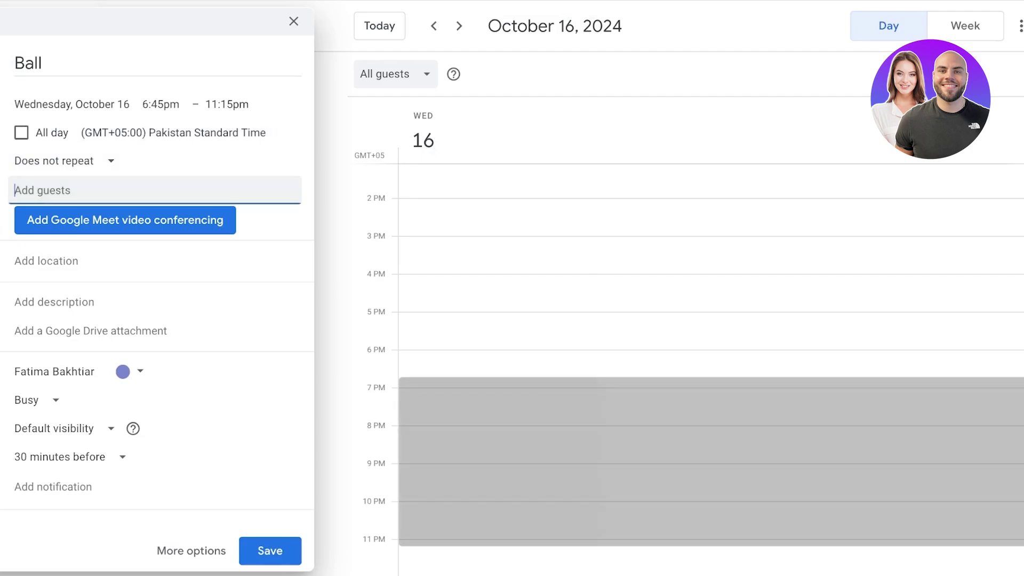
text(wea)
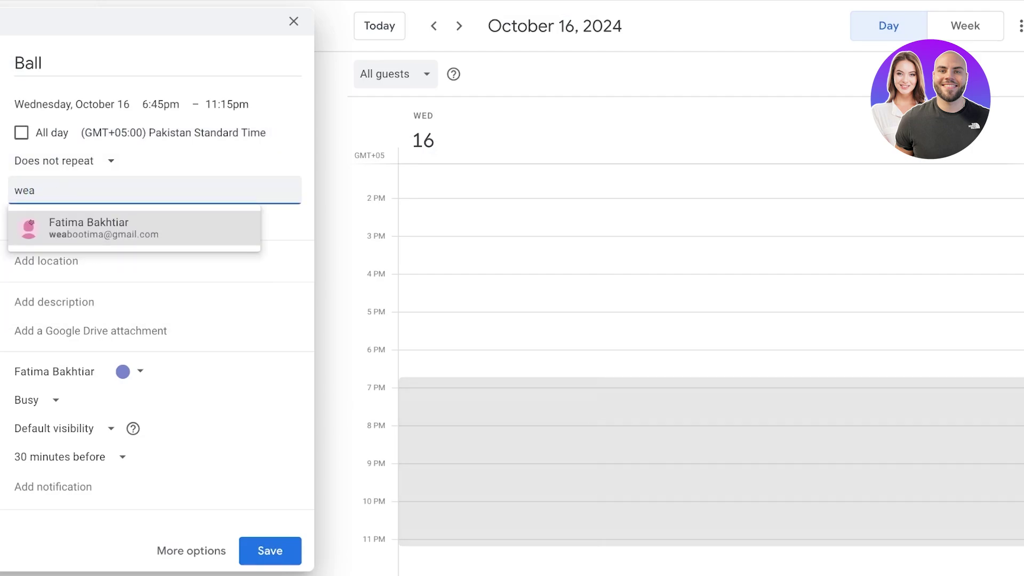
key(Return)
click(89, 302)
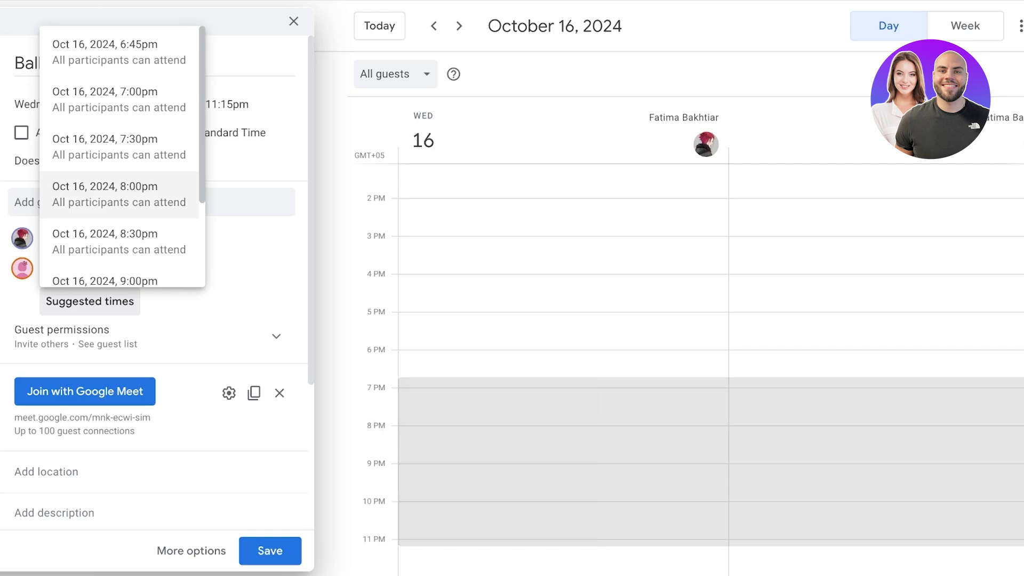
scroll(122, 160, down, 3)
click(107, 202)
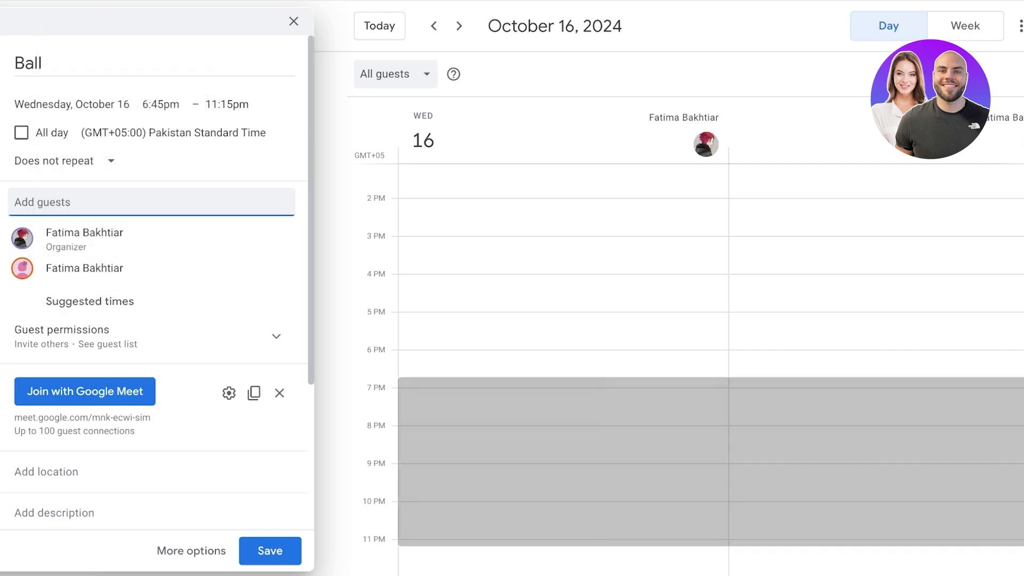
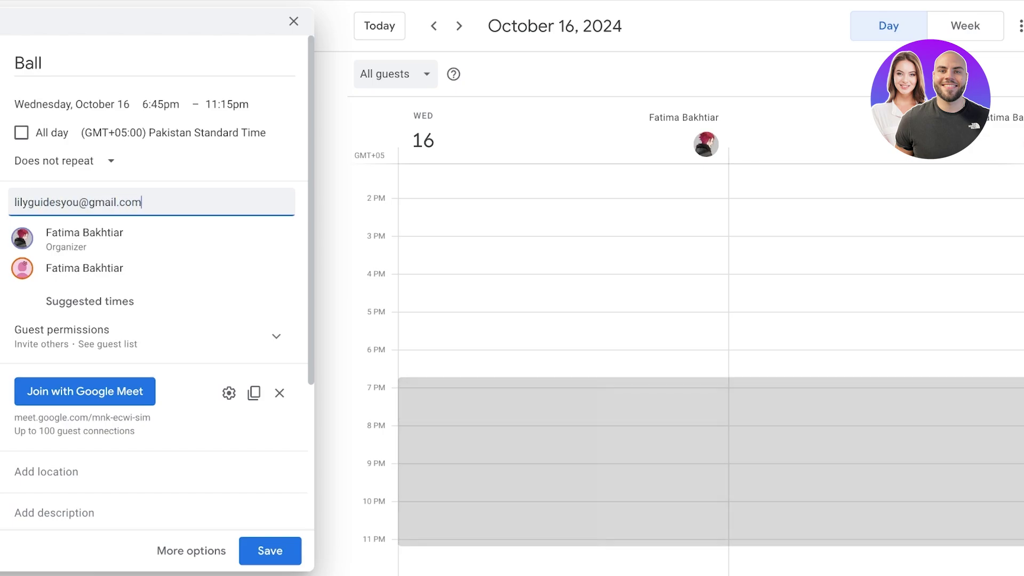
Invite a second guest by e-mail address, check suggested times, and reveal the guest permission options.
key(Return)
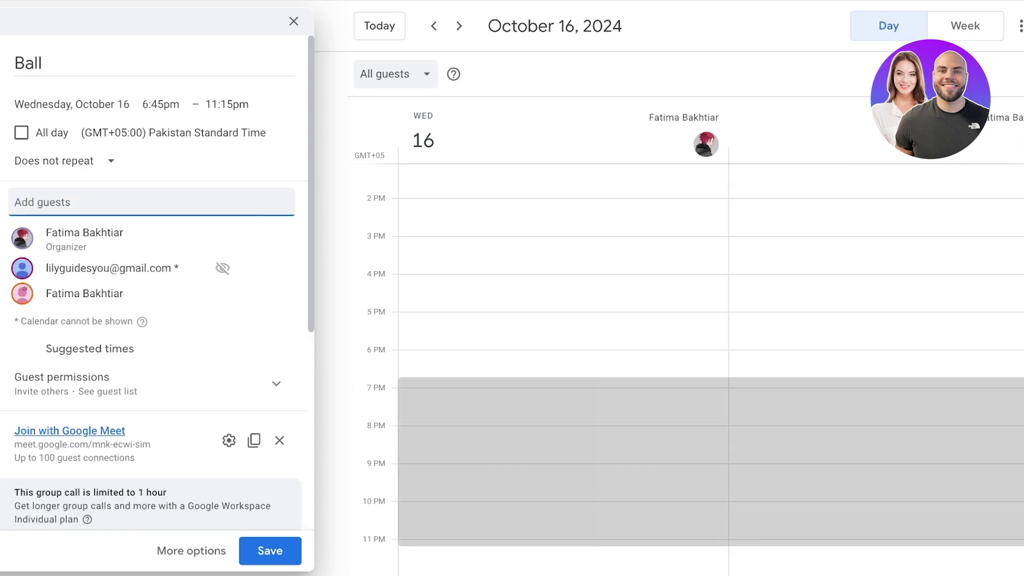
click(89, 349)
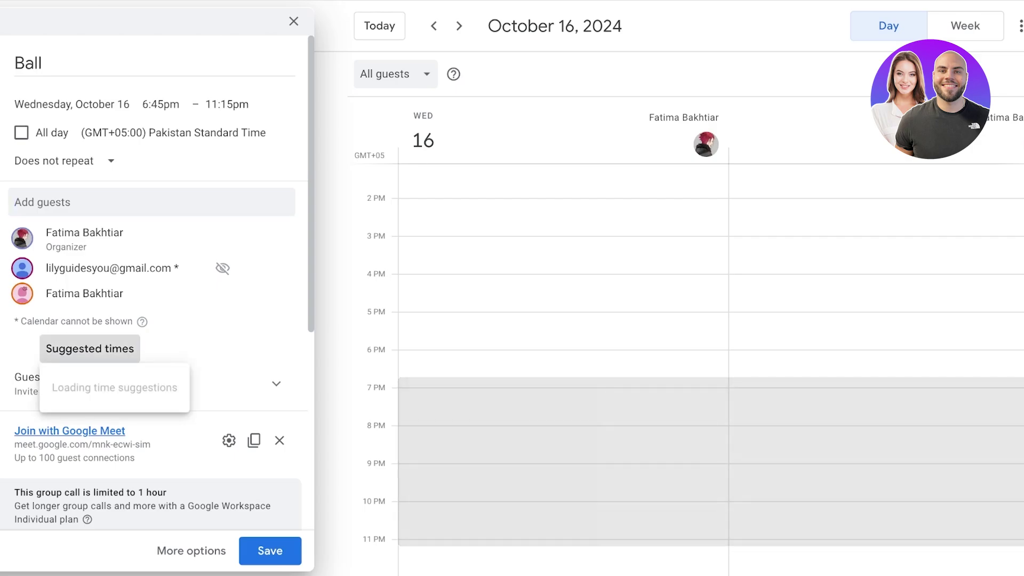
scroll(119, 165, down, 2)
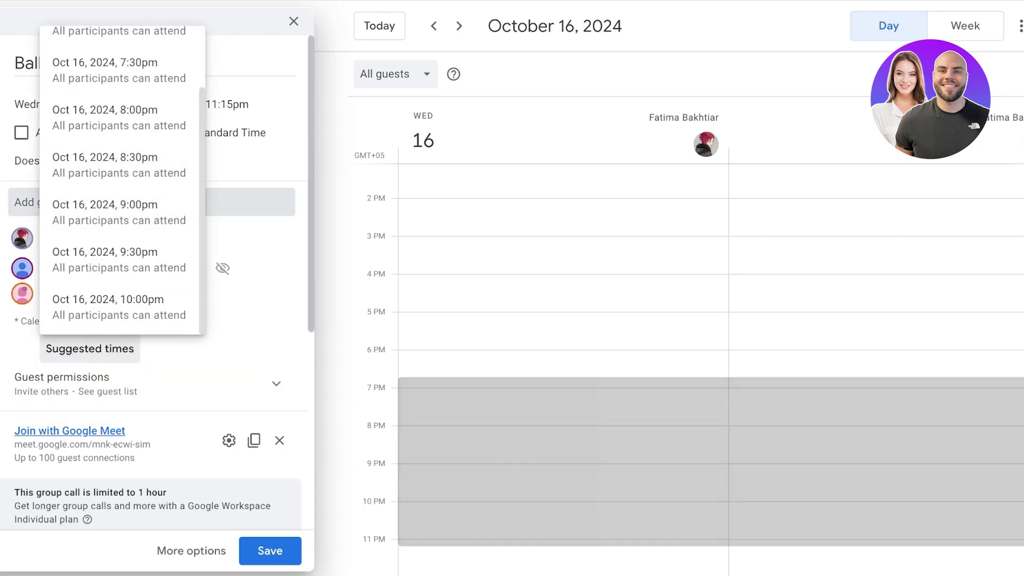
click(32, 395)
scroll(155, 288, down, 3)
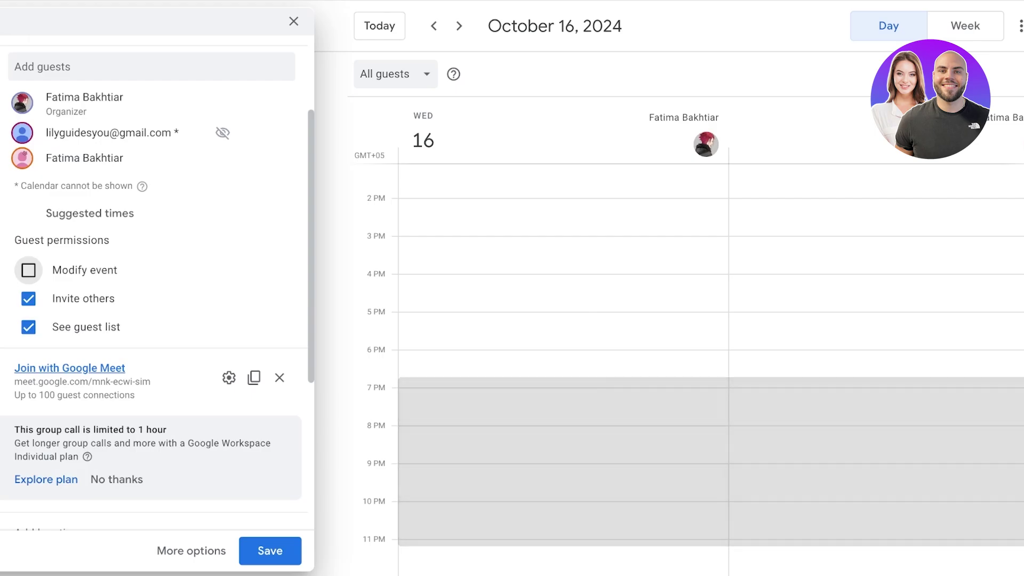
Remove the Meet video conference, make the Ball event yellow, and keep it marked Busy.
scroll(46, 288, down, 3)
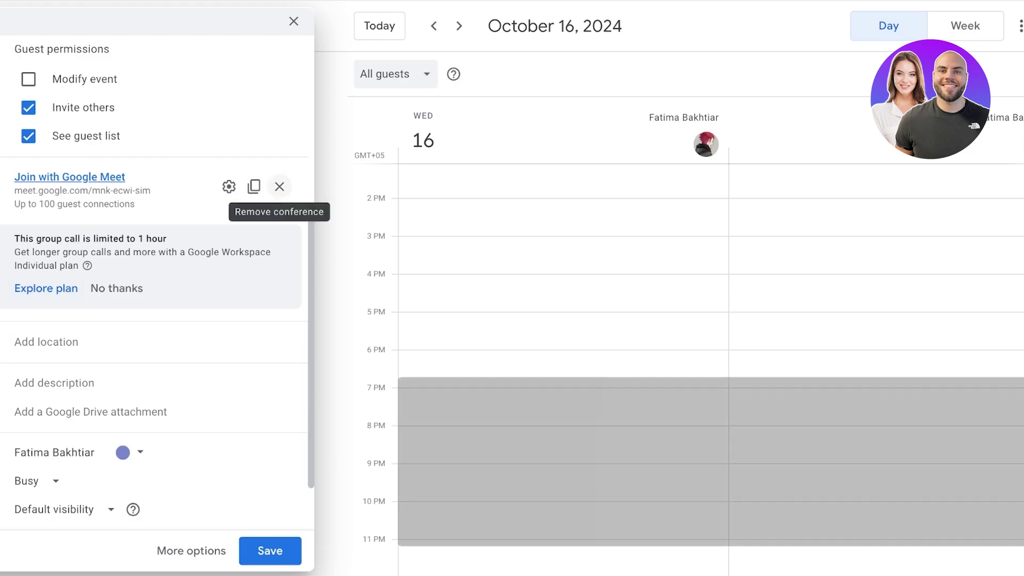
click(279, 186)
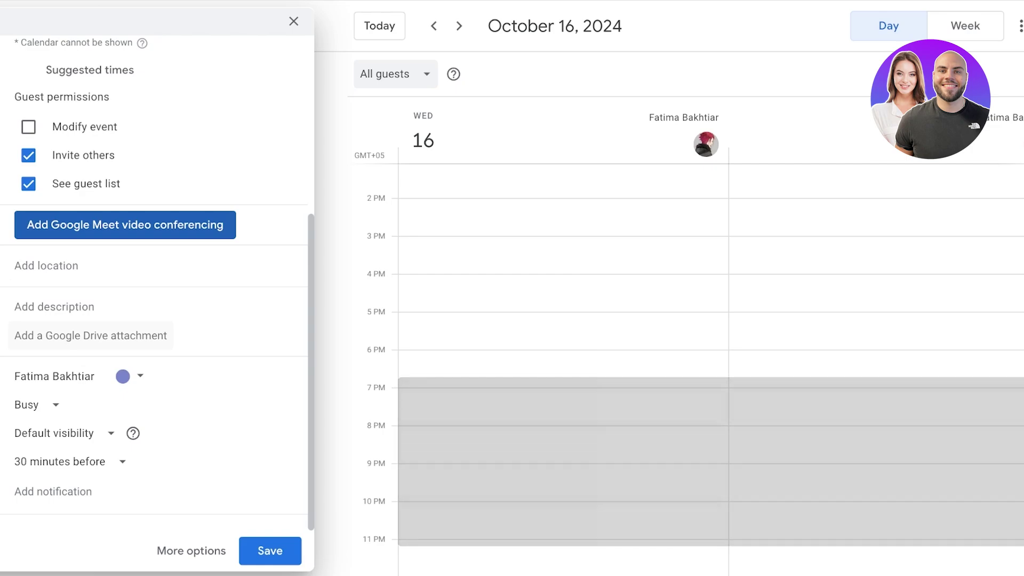
click(131, 376)
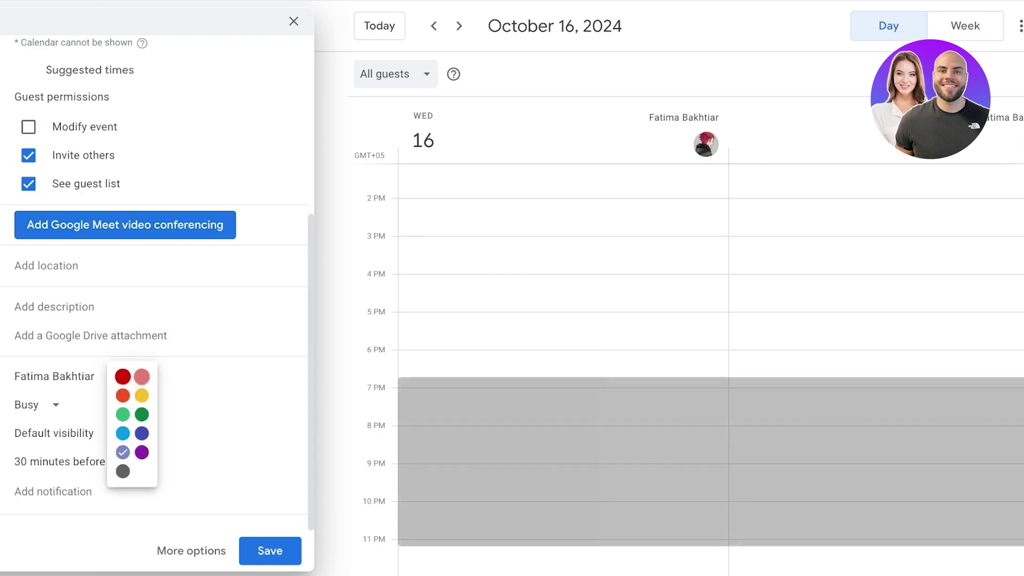
click(142, 395)
click(33, 404)
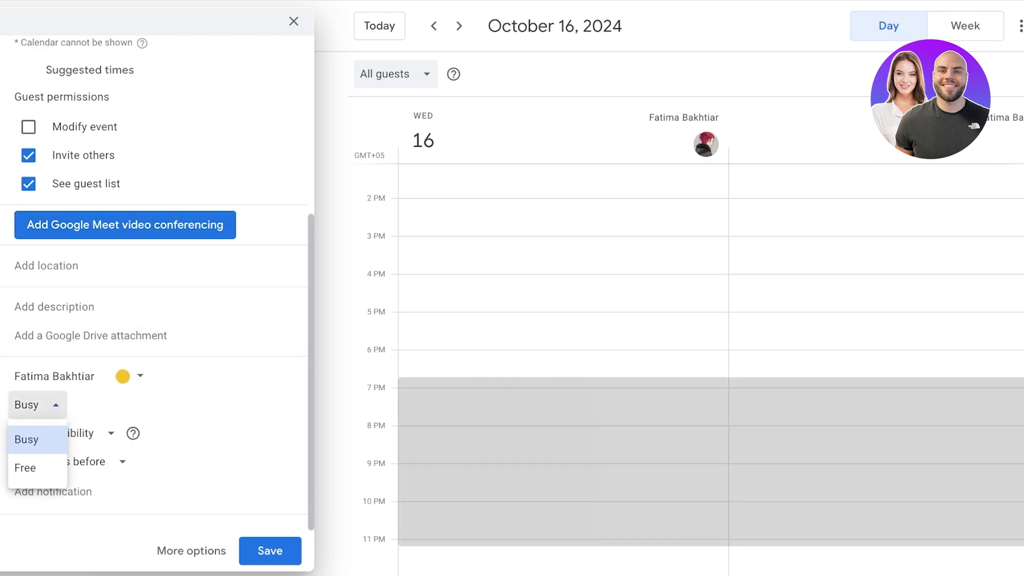
click(26, 439)
Set the Ball event's visibility to Public with a 15-minute-before reminder.
click(53, 433)
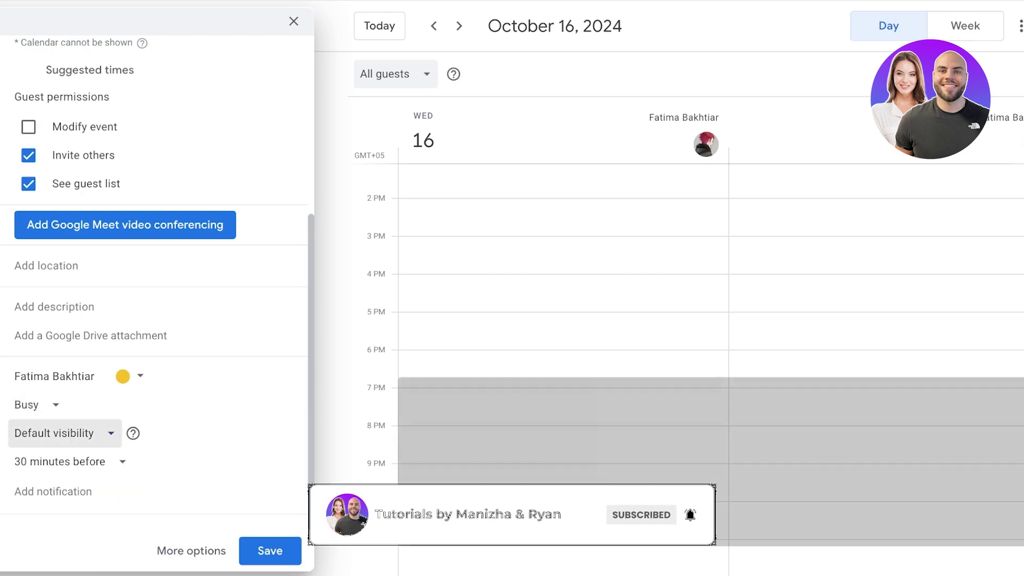
click(54, 433)
click(29, 494)
click(60, 461)
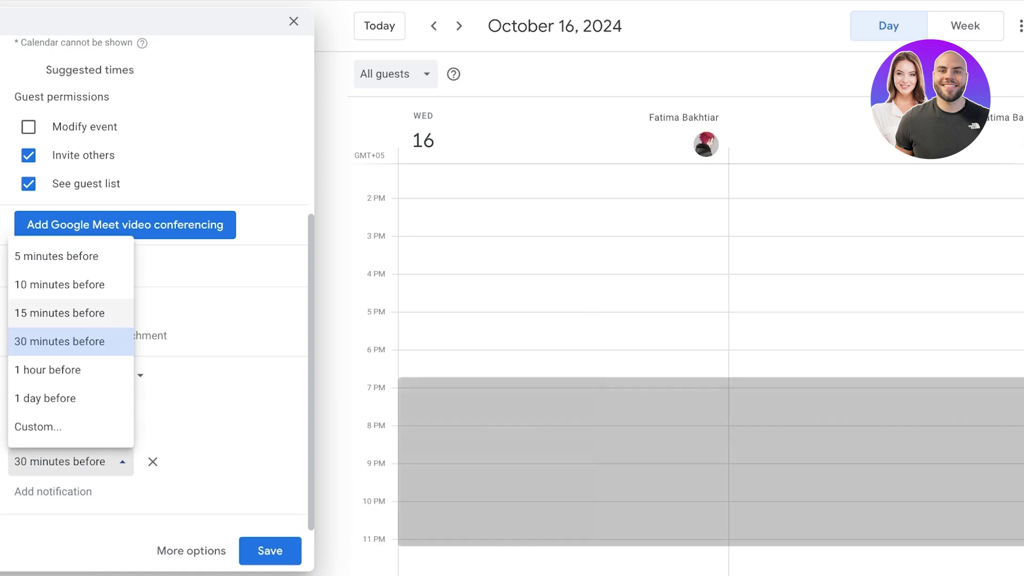
click(60, 313)
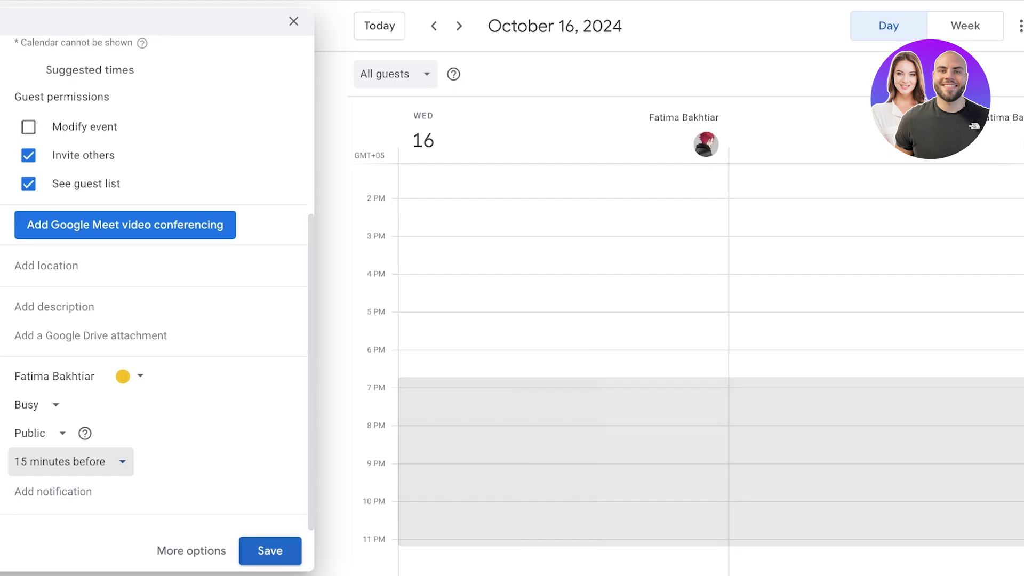
scroll(157, 283, up, 1)
scroll(157, 283, up, 5)
scroll(157, 282, down, 3)
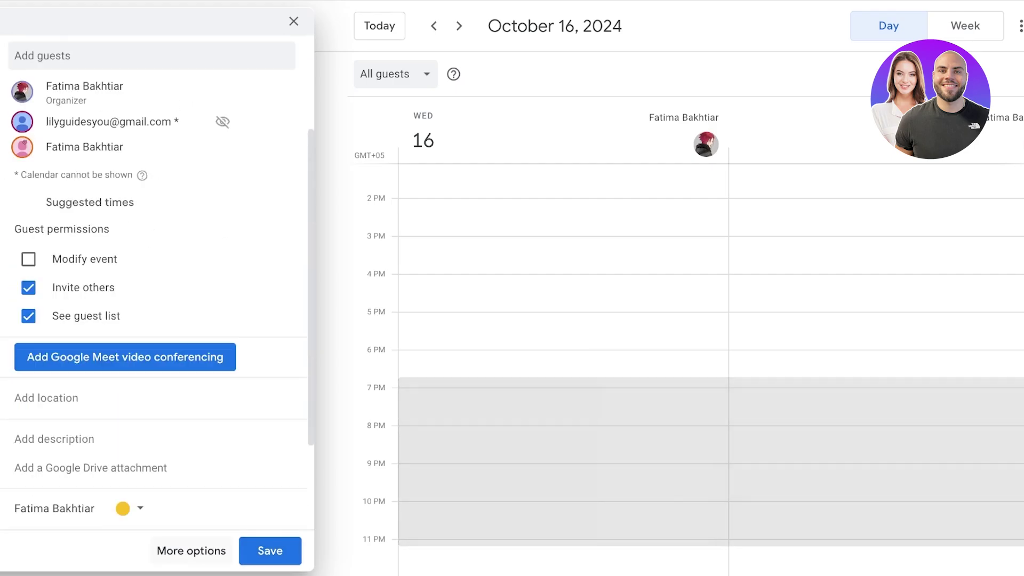
scroll(158, 283, up, 3)
scroll(157, 283, down, 5)
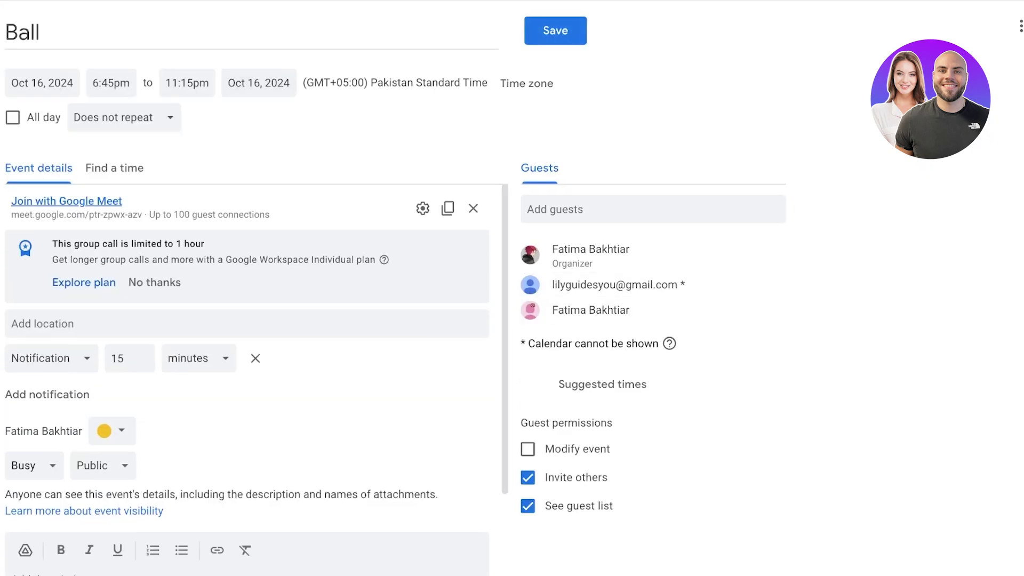
Save the Ball event with guest invitations, then move it from October 16 to 17 and send updates.
key(ctrl+s)
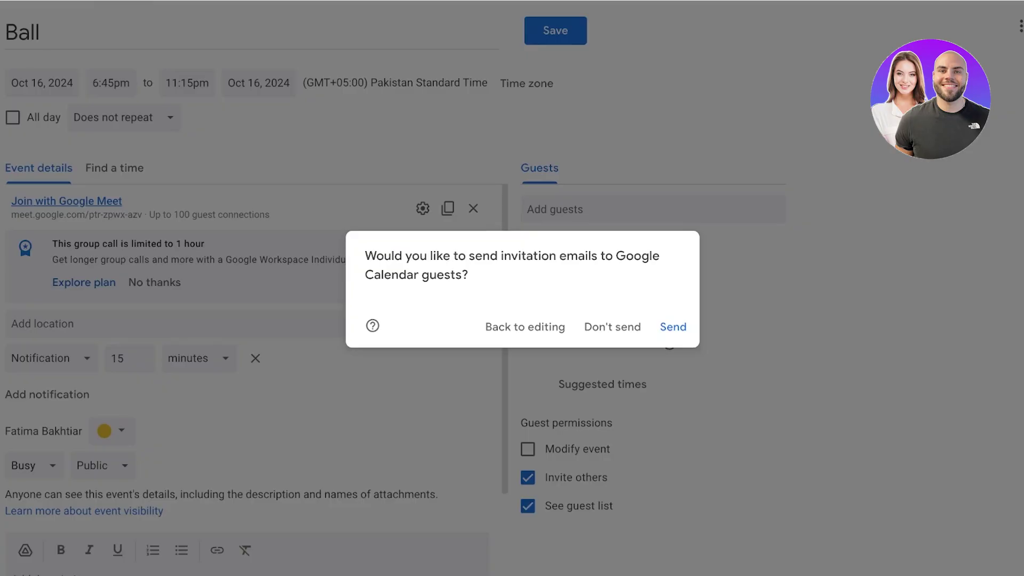
key(Return)
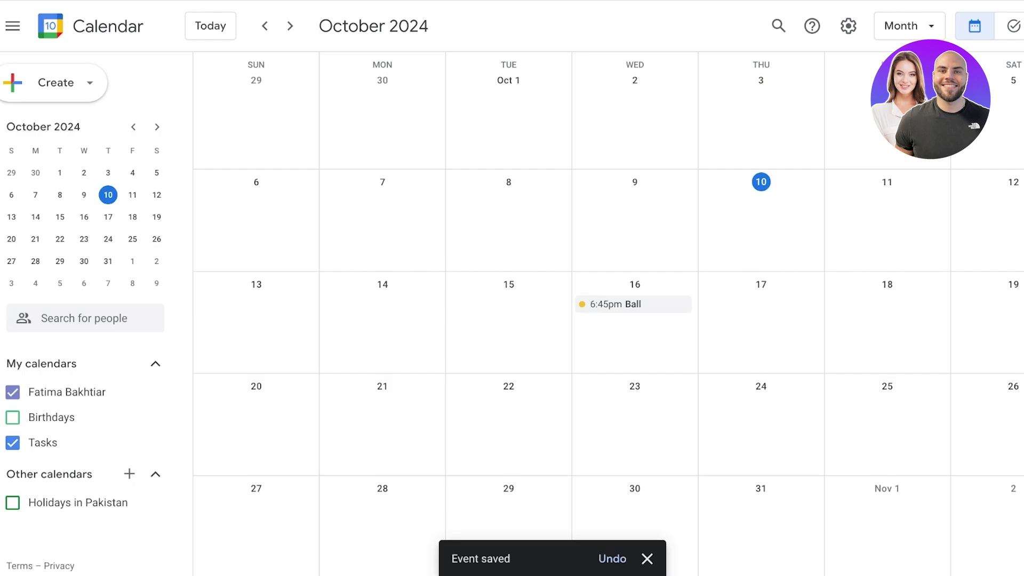
drag(613, 304, 747, 309)
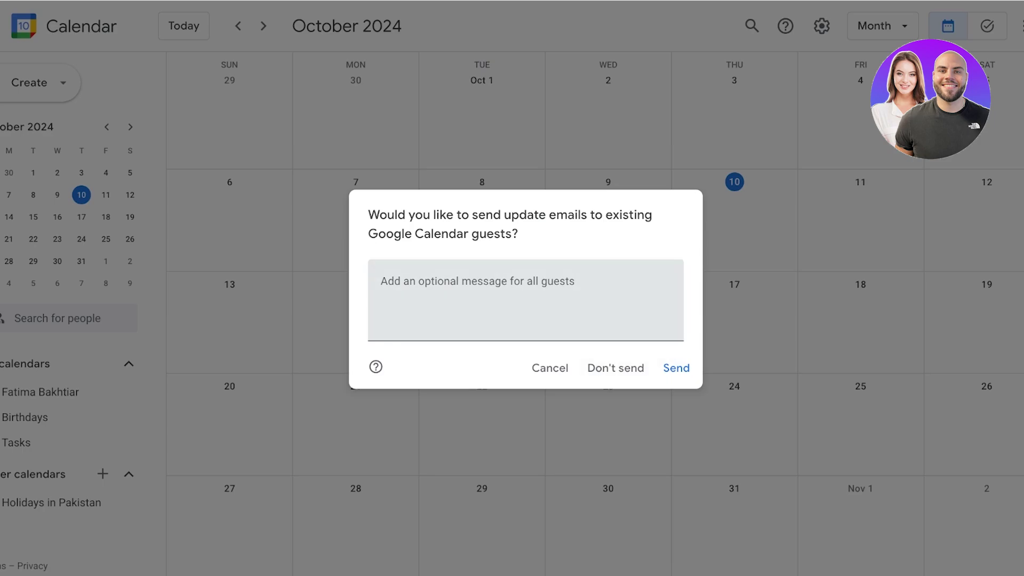
click(677, 368)
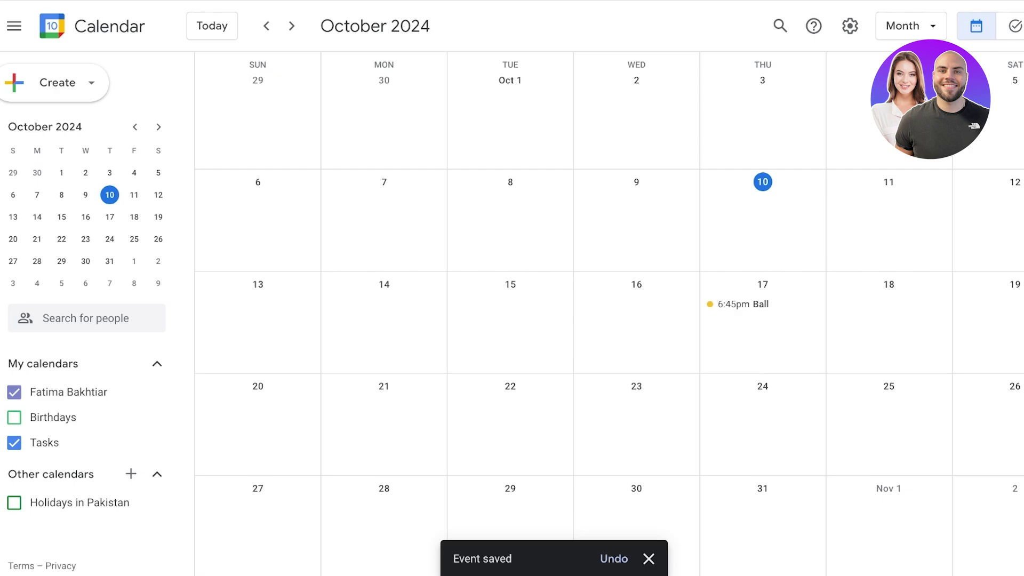
Step through the event, task and appointment creation options with the keyboard.
key(Return)
key(Down)
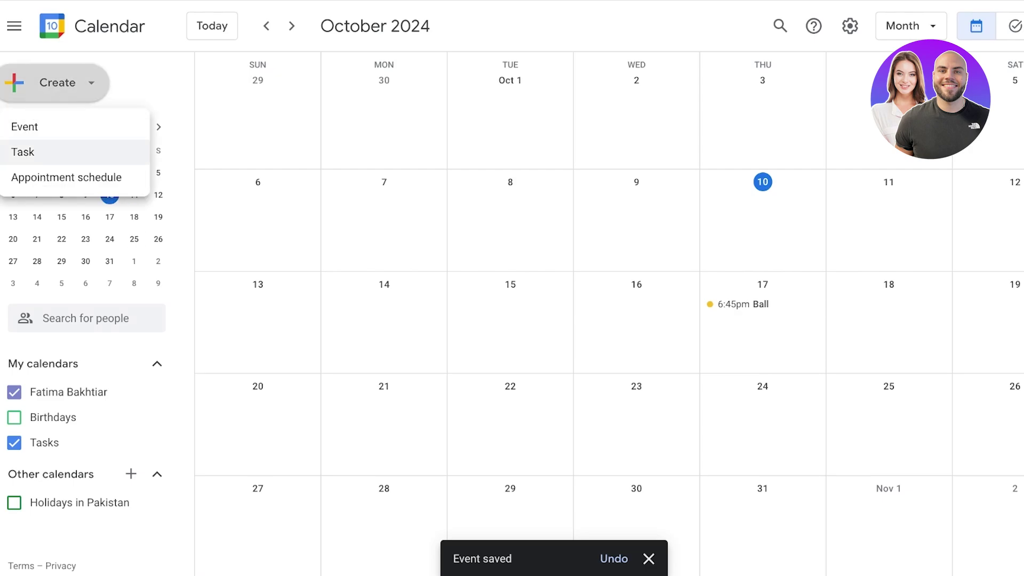
key(Up)
key(Down)
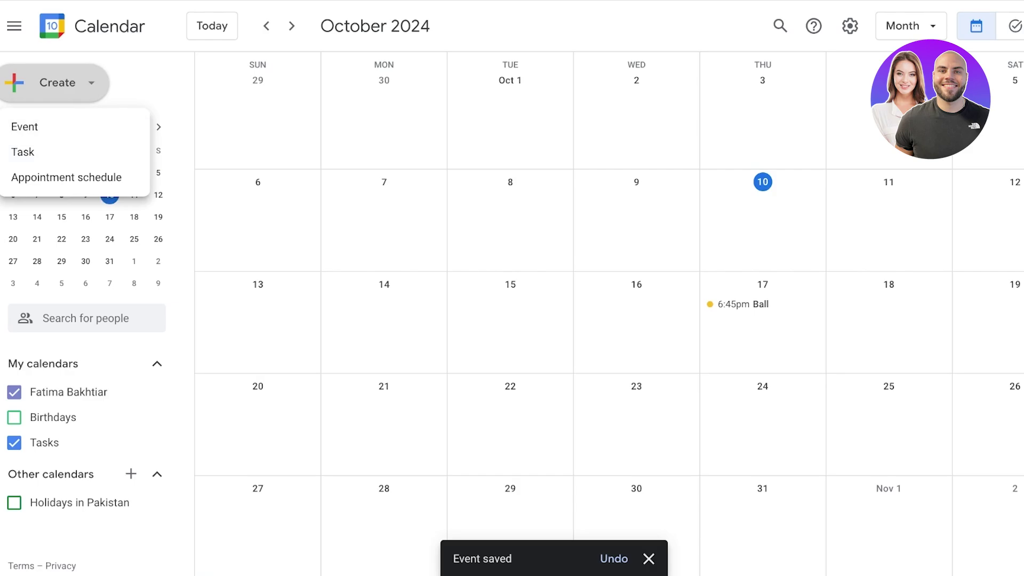
Start a task on Wednesday, October 23, view its task lists, then discard the draft.
click(637, 421)
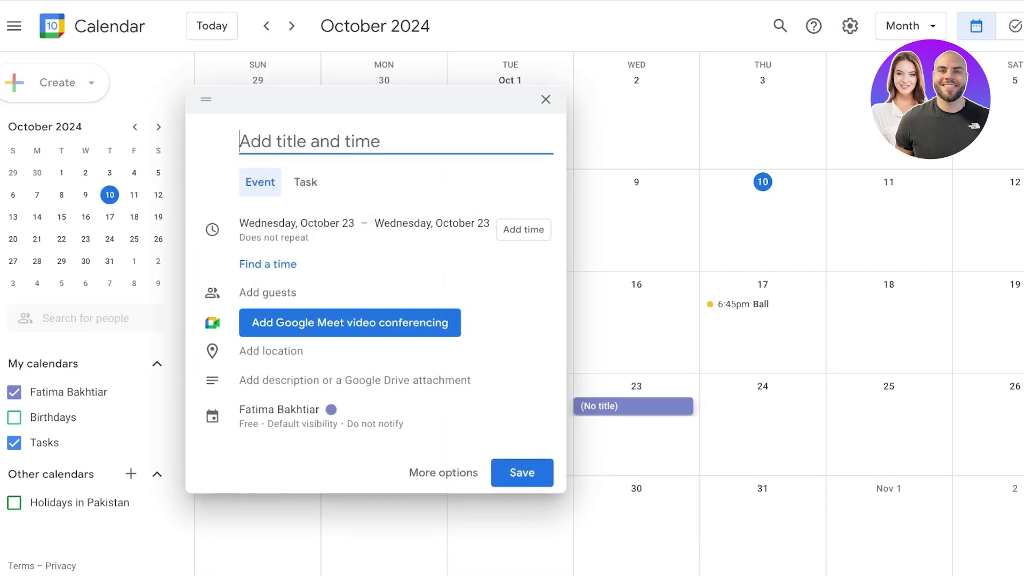
click(306, 182)
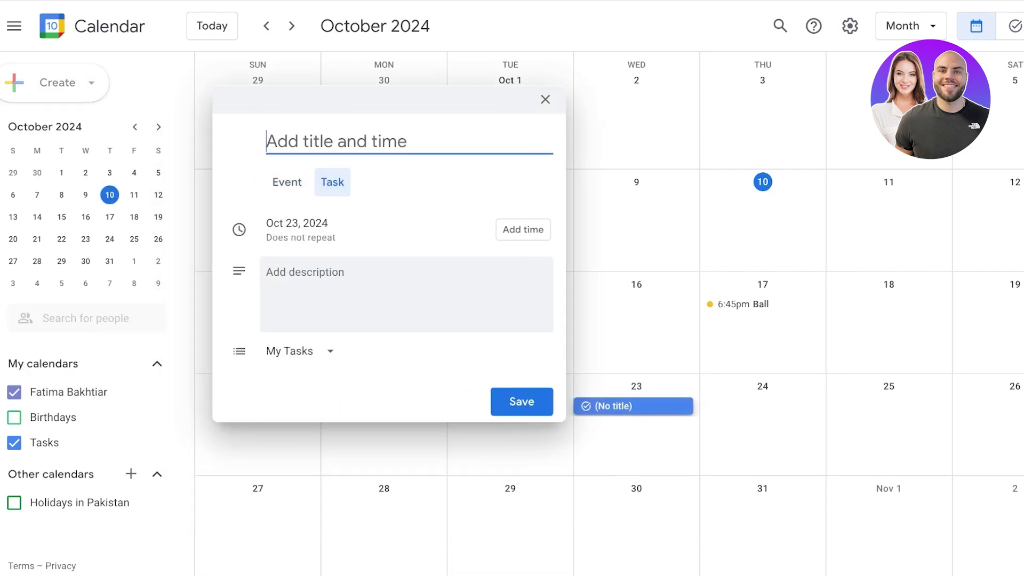
click(300, 351)
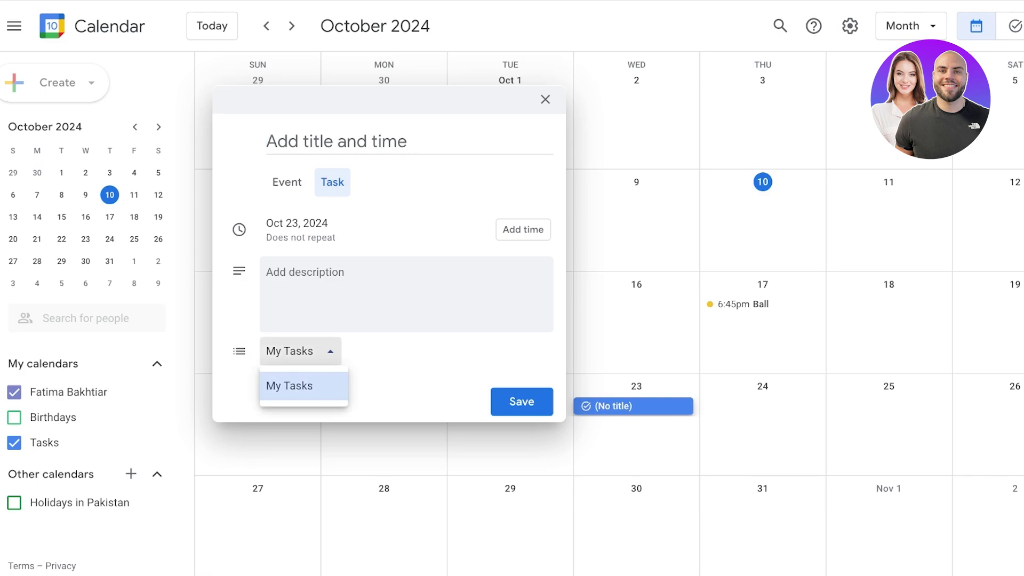
key(Return)
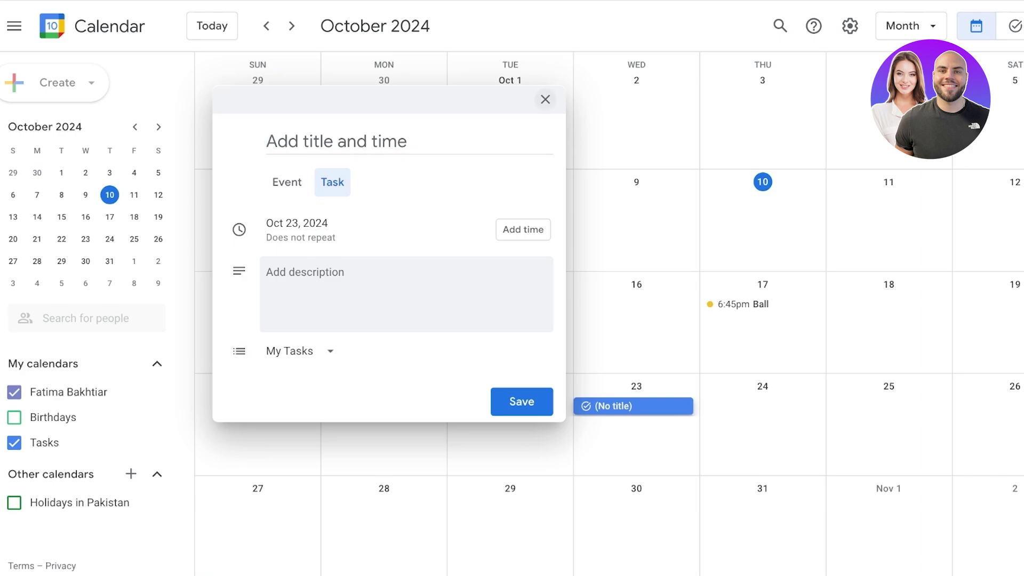
click(545, 99)
click(58, 82)
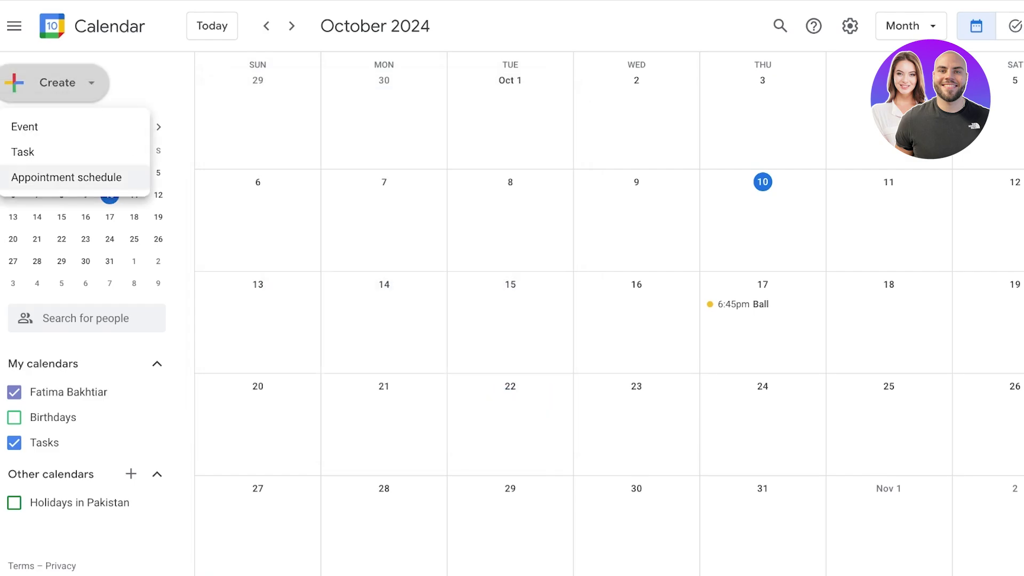
Start a new appointment schedule, expand the scheduling window, and keep 1-hour appointment durations.
click(66, 177)
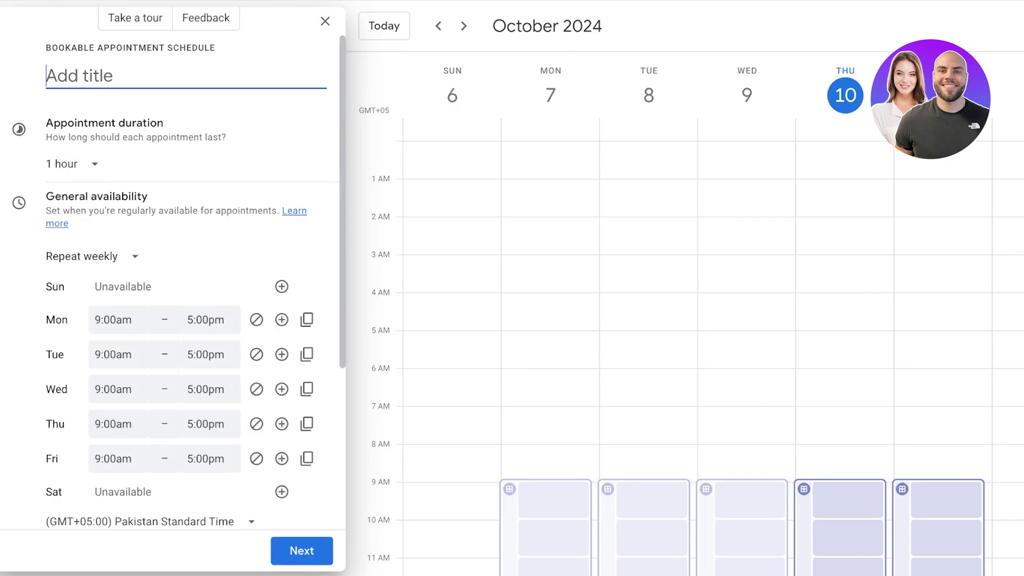
scroll(171, 320, down, 5)
scroll(171, 320, up, 5)
scroll(170, 320, down, 1)
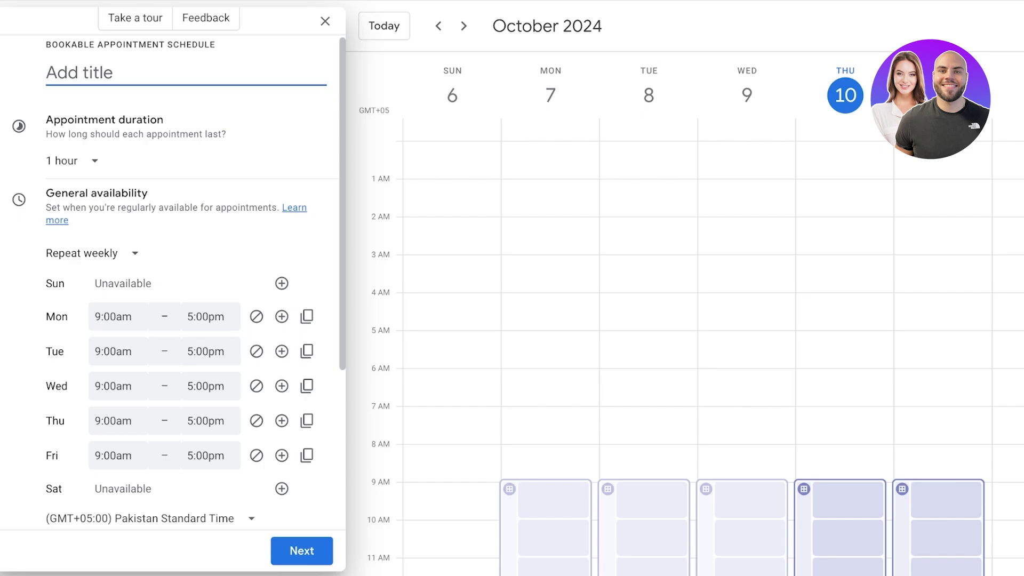
scroll(241, 275, down, 5)
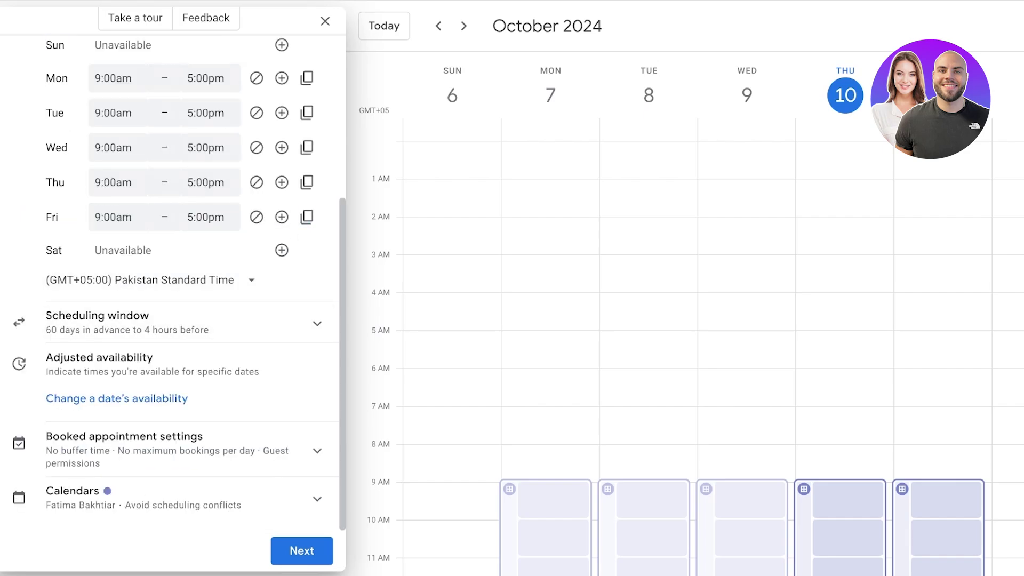
click(176, 322)
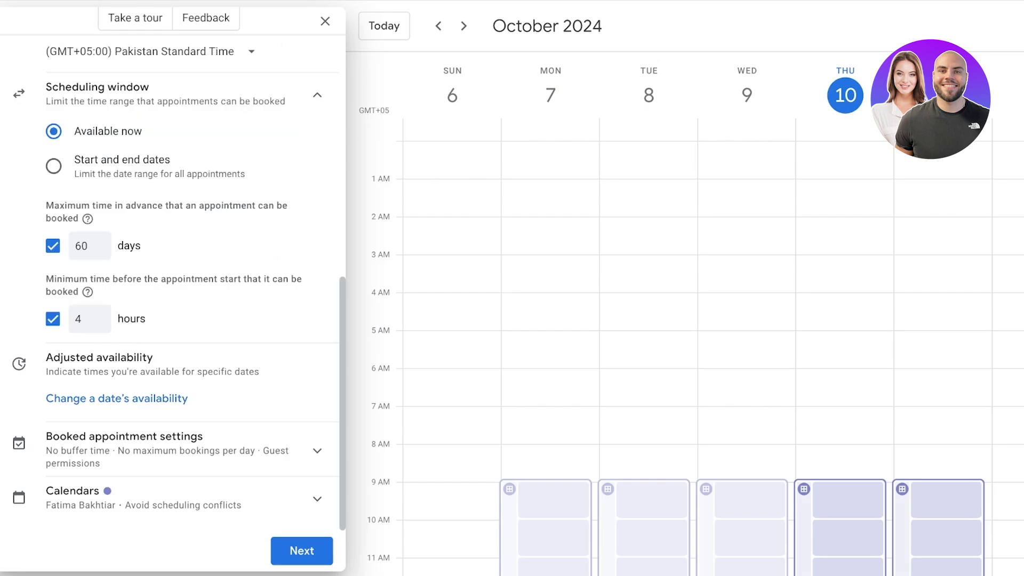
scroll(170, 288, up, 8)
scroll(72, 93, down, 1)
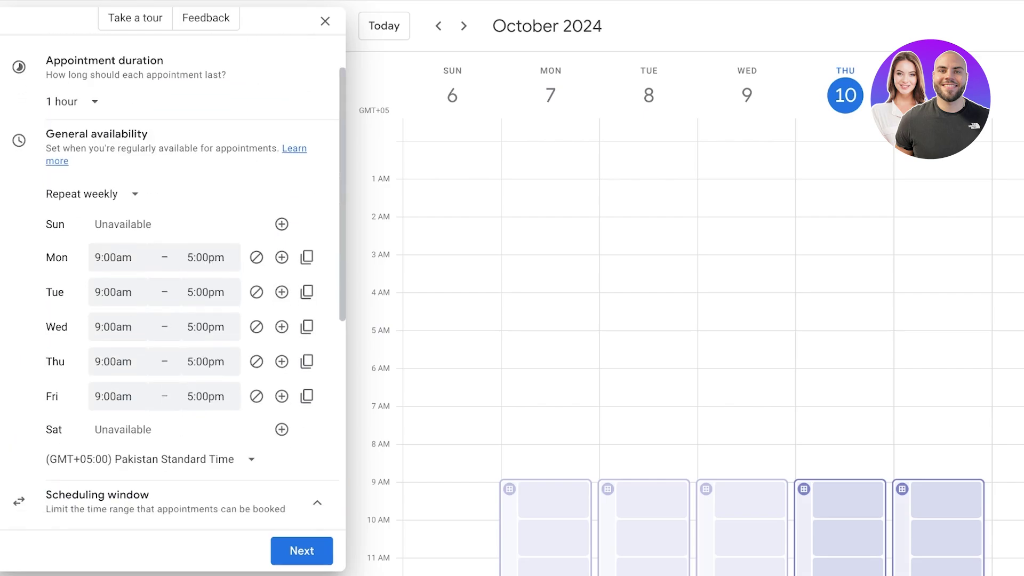
click(69, 93)
click(80, 185)
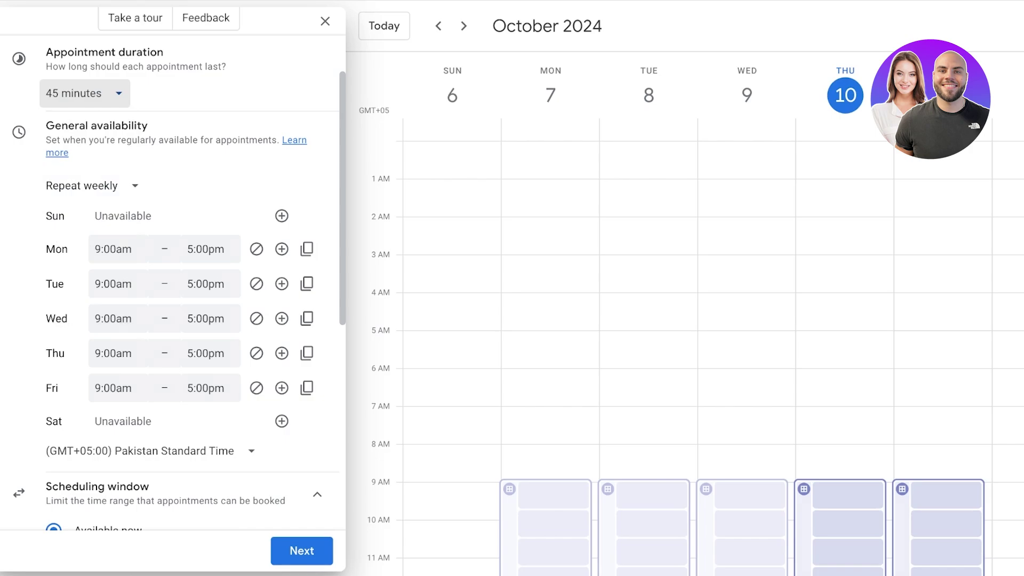
click(84, 93)
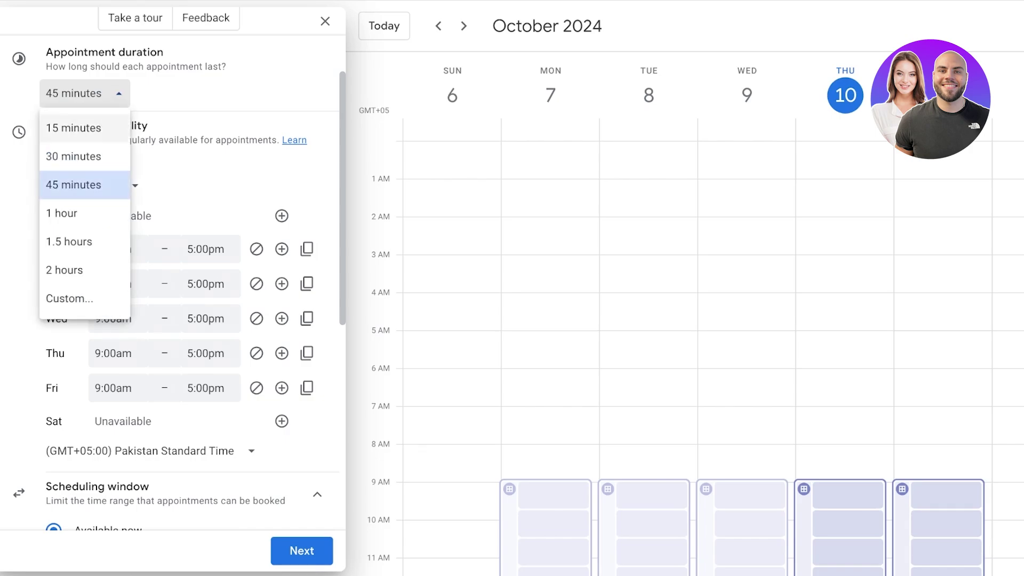
click(70, 213)
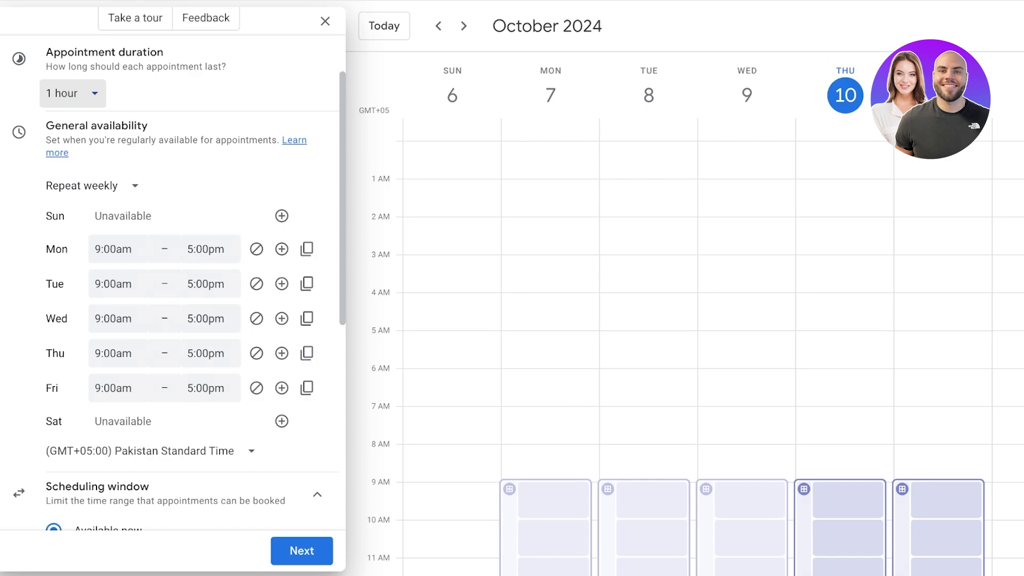
Set Monday's availability to 7:00pm–10:00pm and copy it to Tuesday through Friday.
click(114, 249)
scroll(162, 348, down, 10)
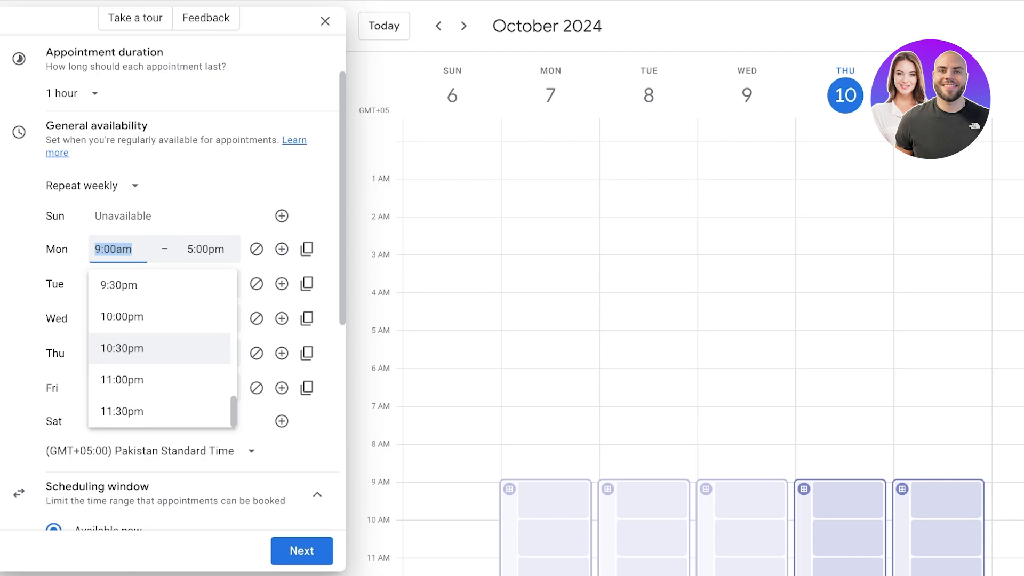
scroll(162, 348, up, 5)
click(119, 278)
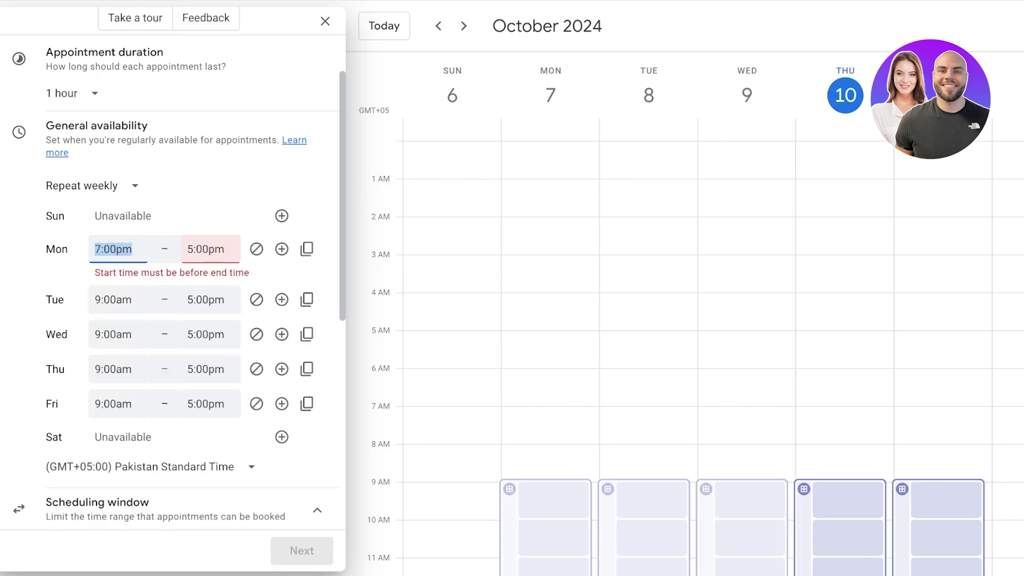
click(211, 249)
scroll(252, 347, down, 3)
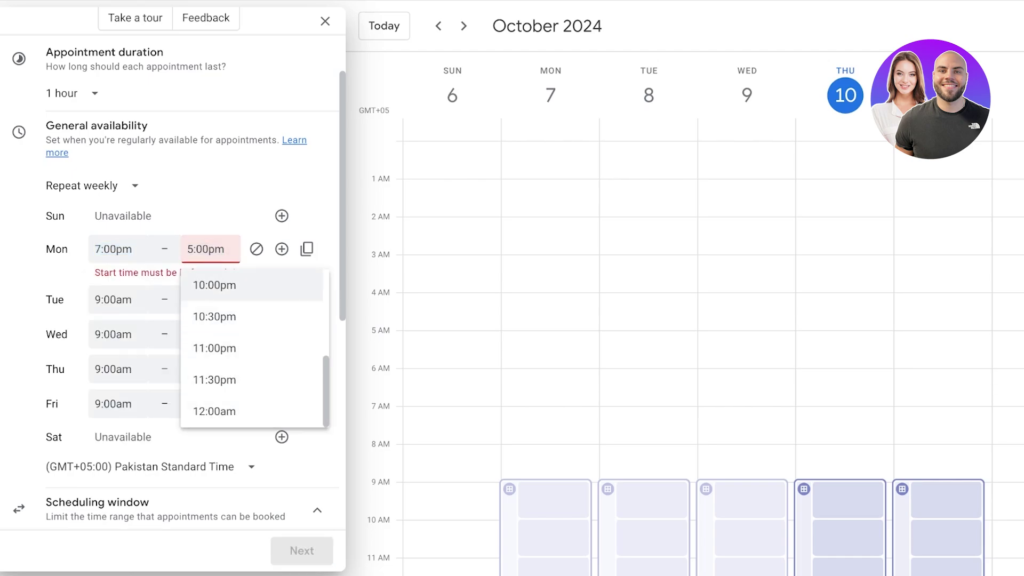
click(214, 285)
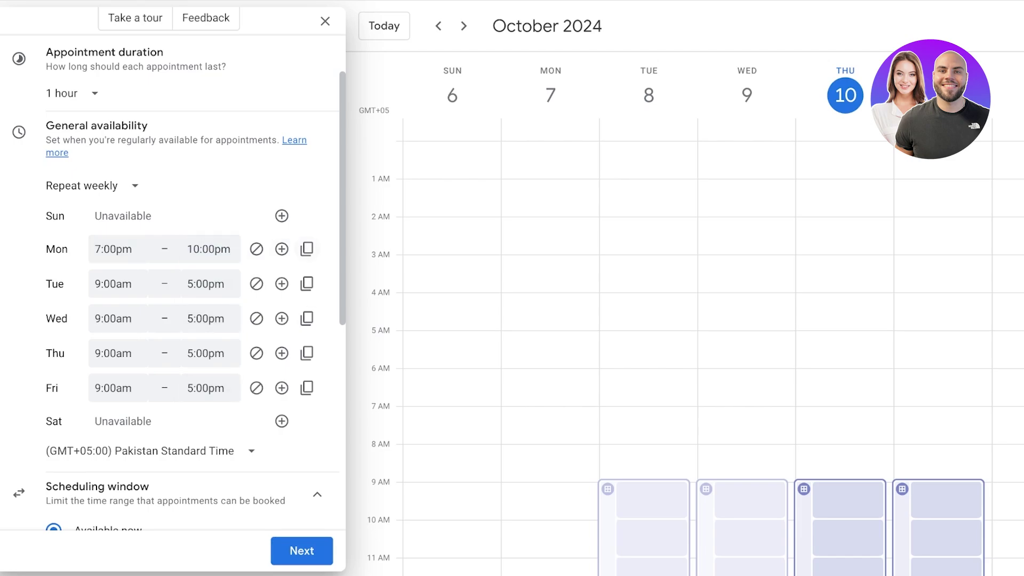
click(307, 248)
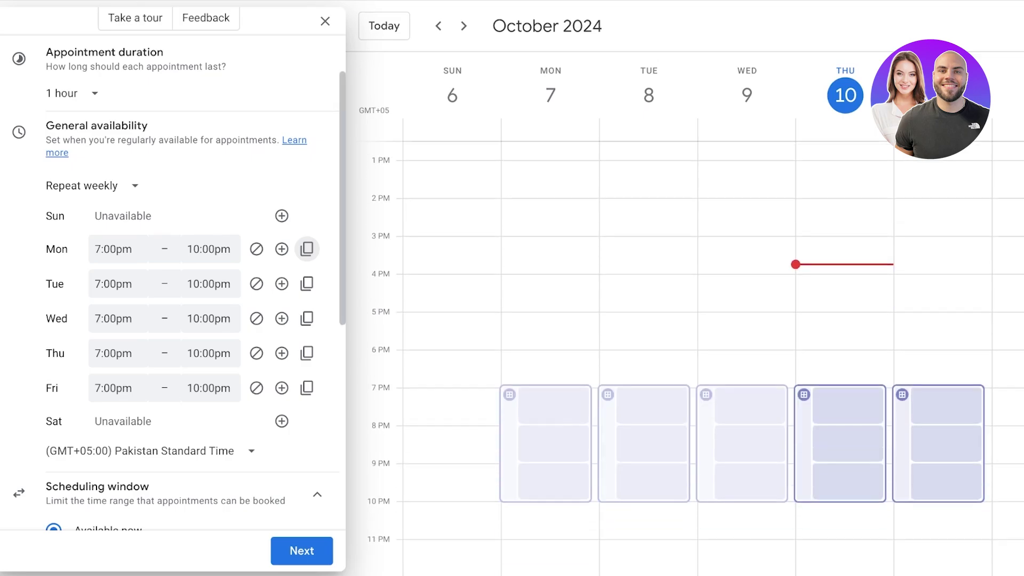
scroll(306, 248, down, 7)
scroll(307, 320, up, 8)
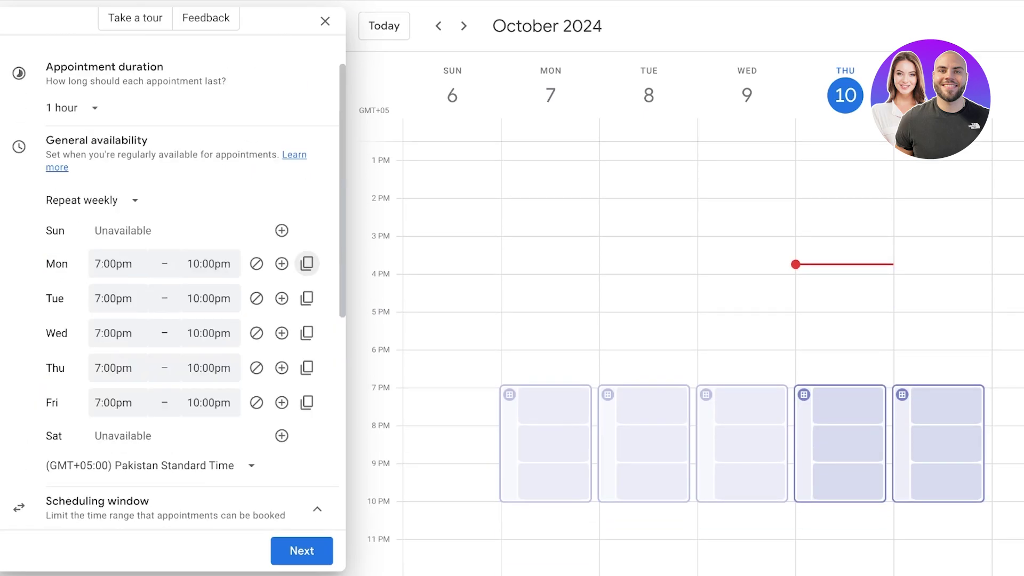
scroll(307, 320, down, 7)
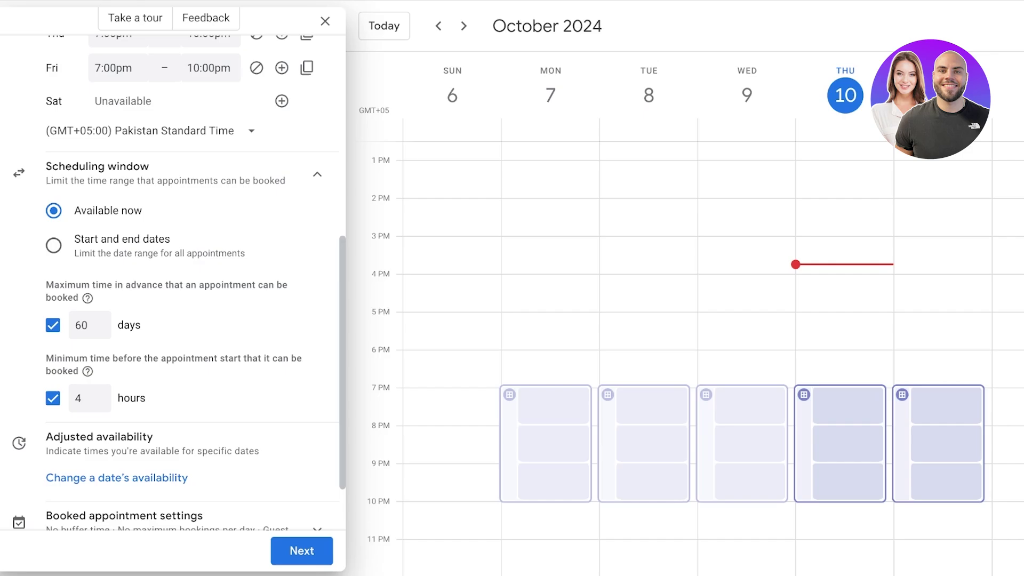
Set the scheduling window to fixed dates from Oct 10, 2024 to Oct 12, 2024.
click(54, 245)
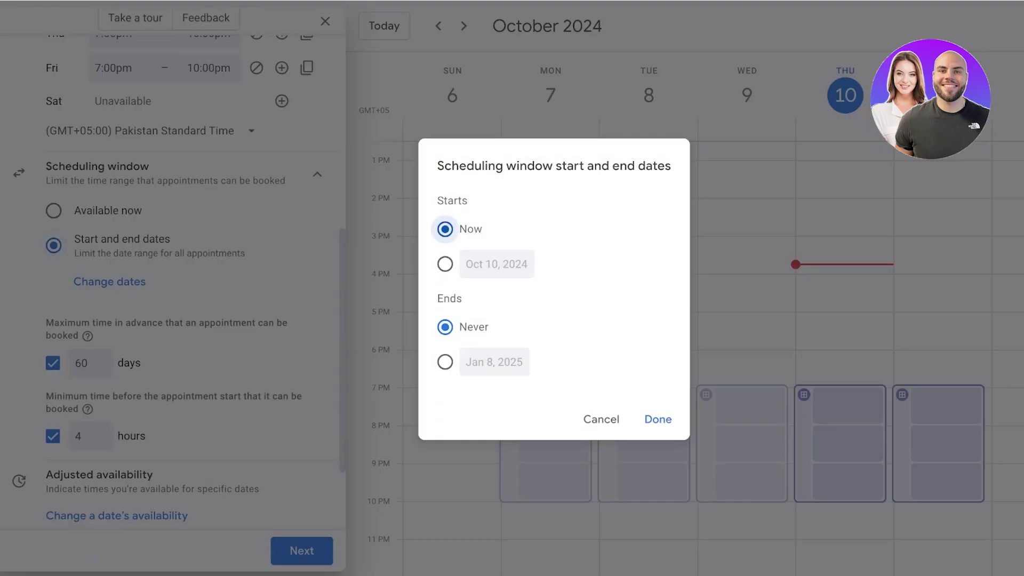
click(419, 264)
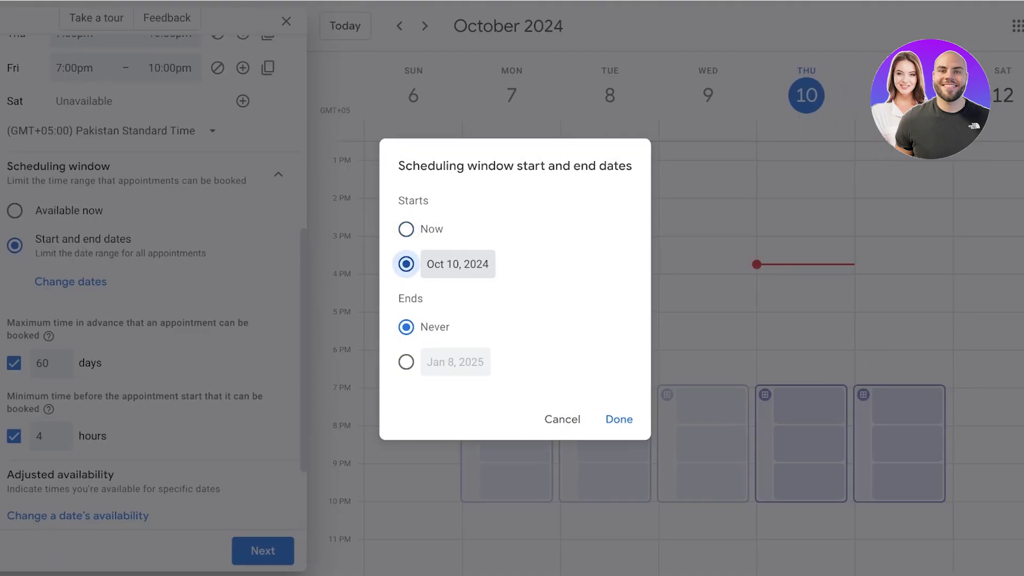
click(406, 362)
click(455, 362)
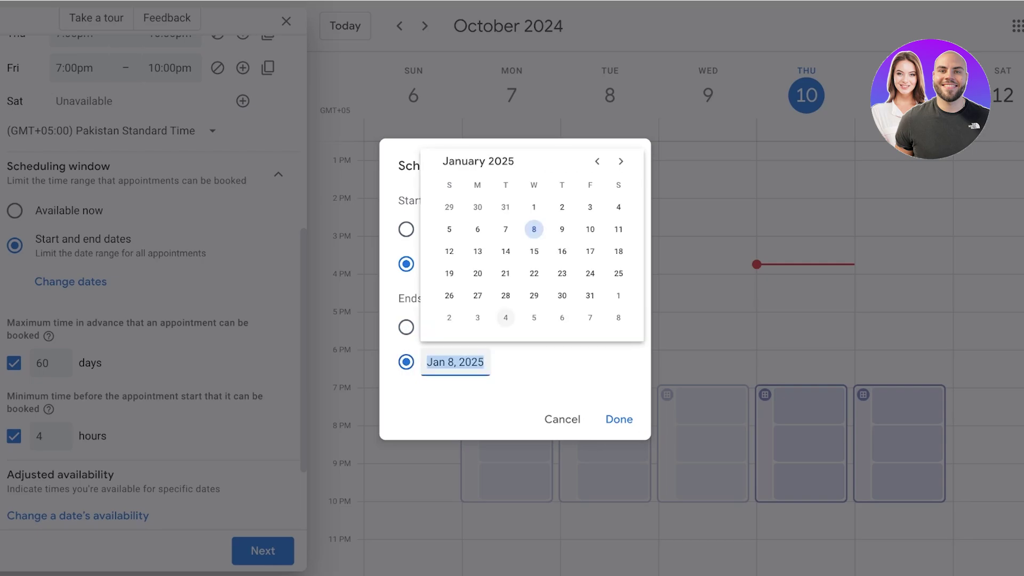
click(455, 362)
click(455, 362)
click(596, 162)
click(597, 161)
click(597, 161)
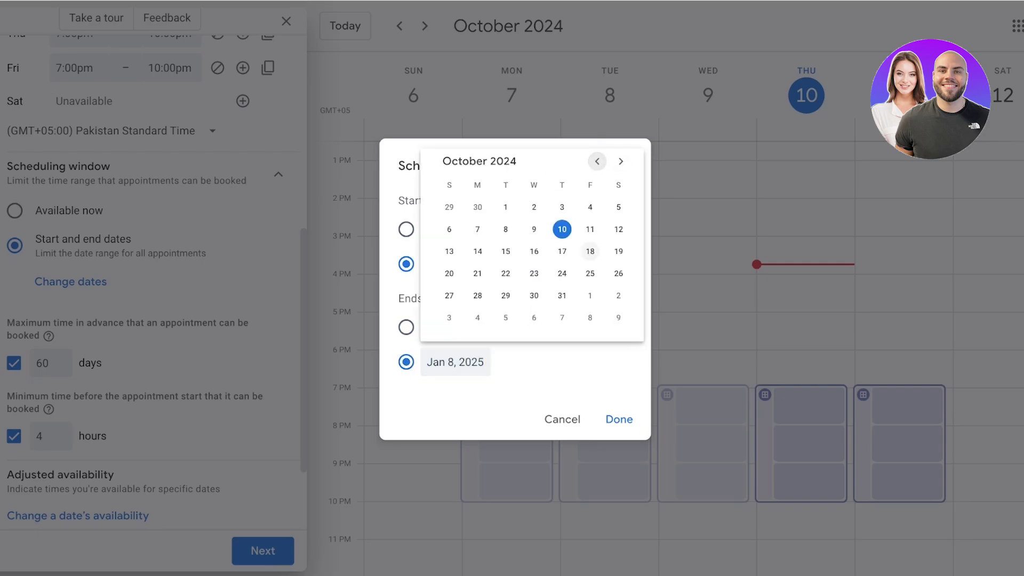
click(618, 229)
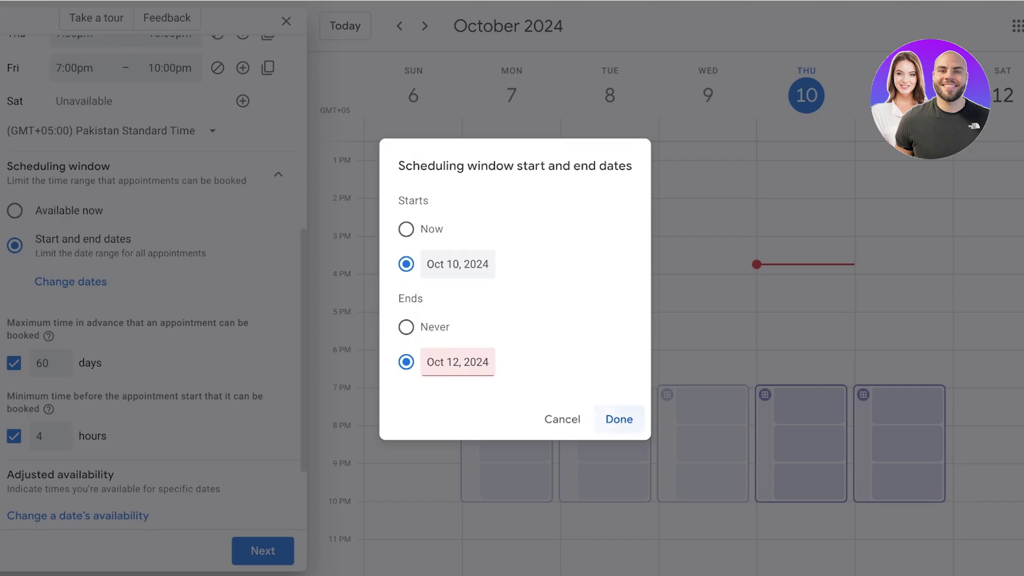
click(618, 419)
scroll(80, 354, up, 8)
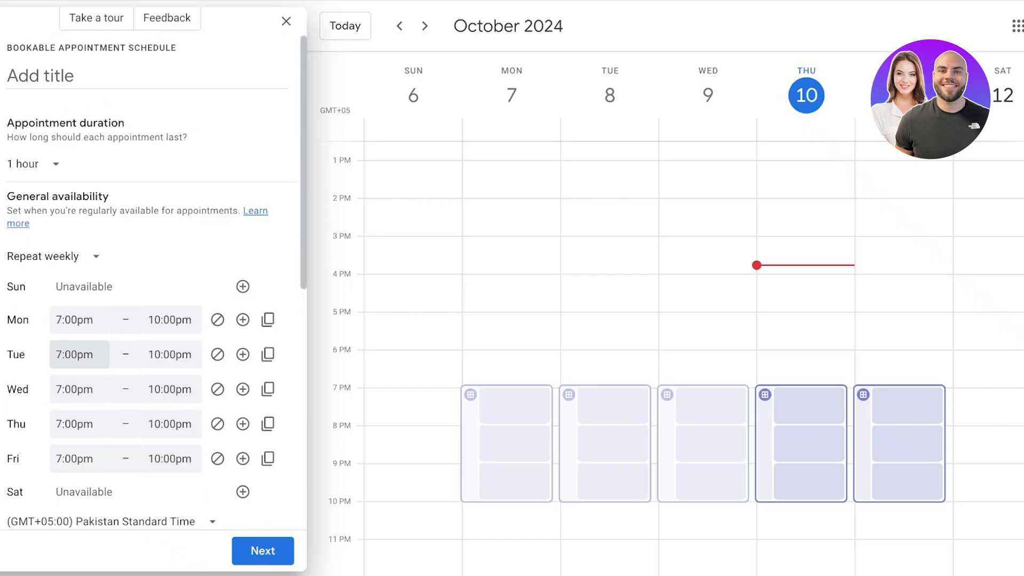
Name the appointment schedule 'Workshop'.
click(80, 75)
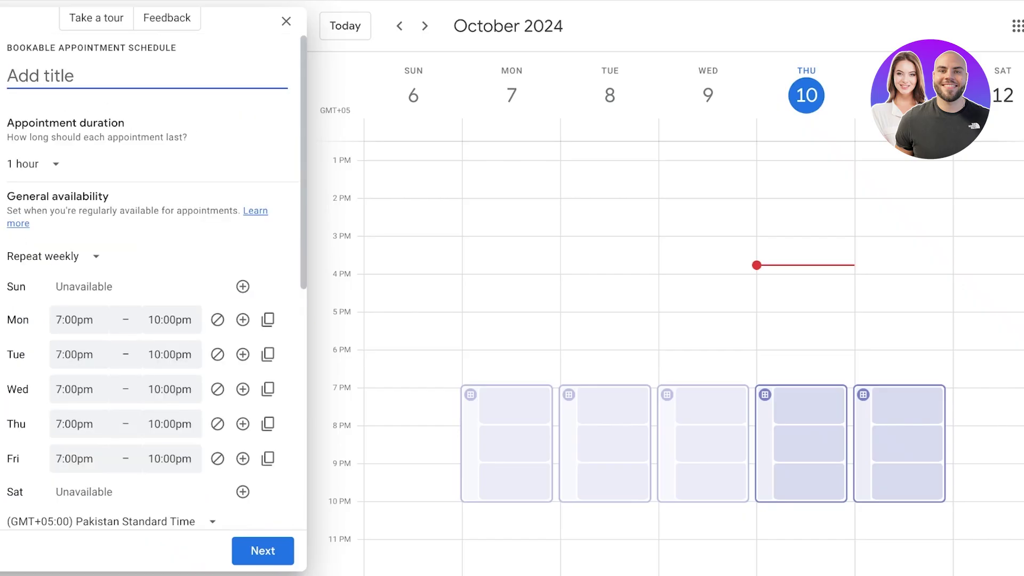
text(Workshop)
scroll(149, 288, down, 8)
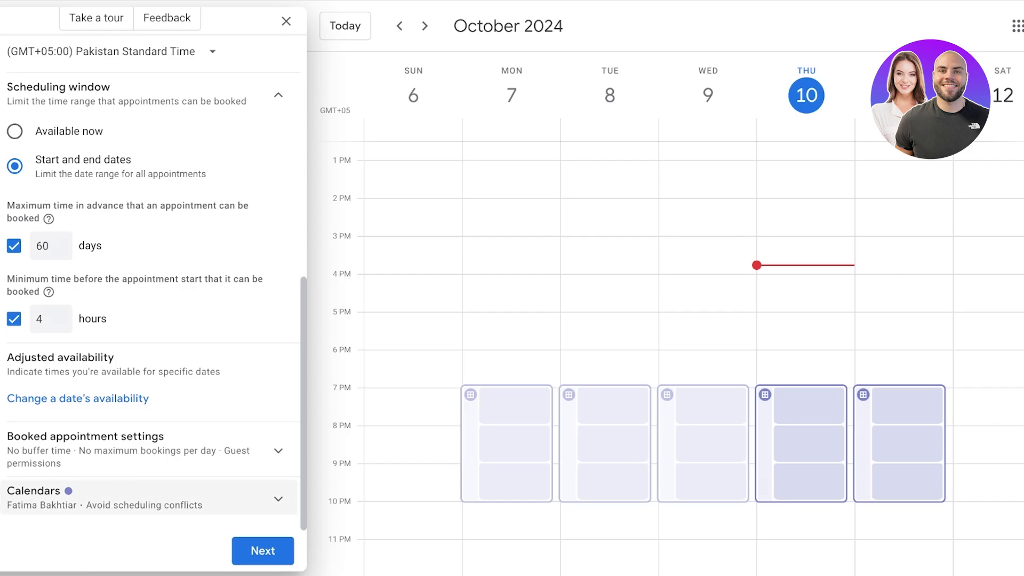
Turn on buffer time between appointment slots and set it to 5 minutes.
click(139, 451)
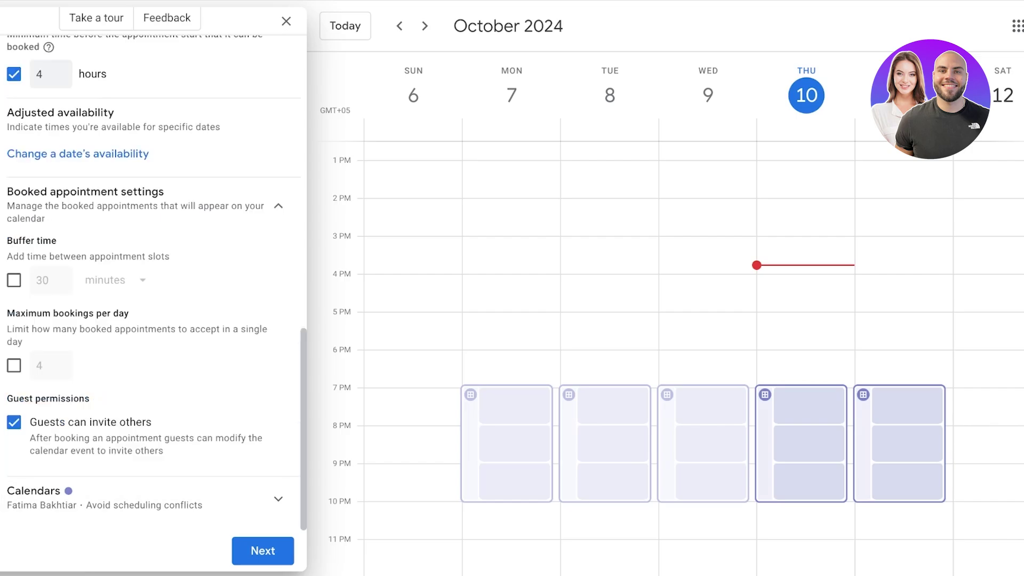
click(14, 280)
double_click(42, 280)
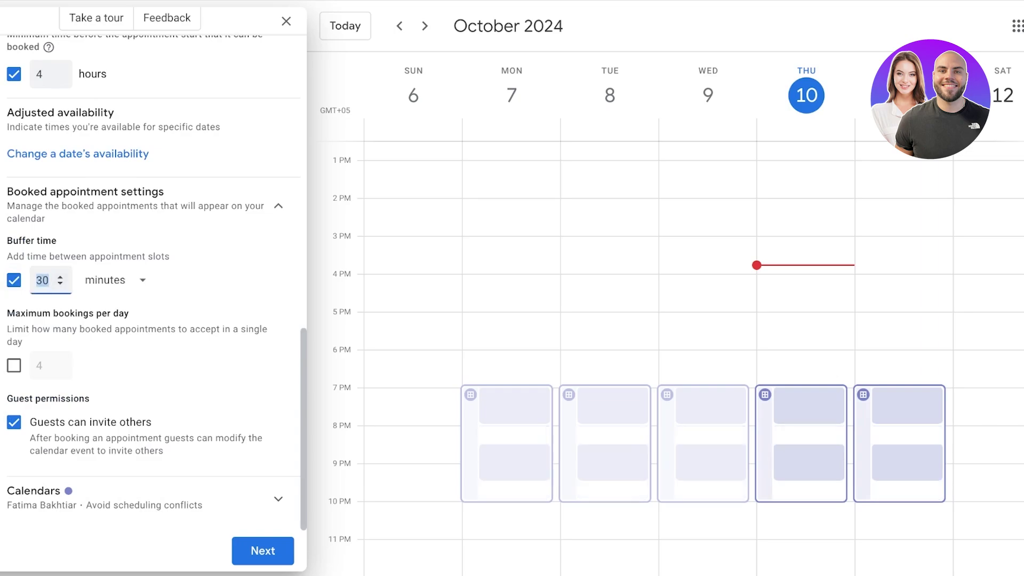
key(BackSpace)
text(10)
key(BackSpace)
key(BackSpace)
text(15)
key(BackSpace)
key(BackSpace)
text(5)
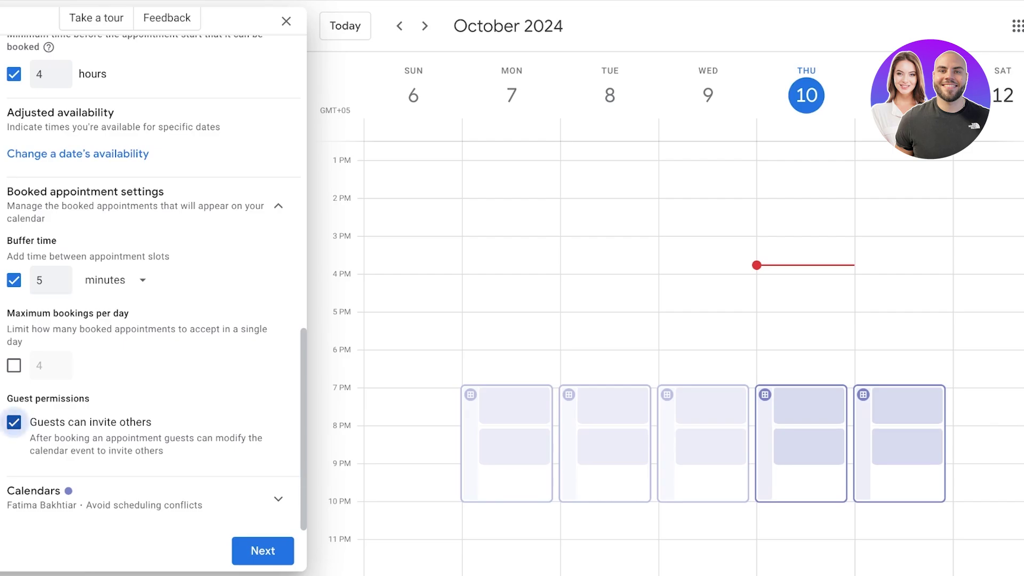
Stop guests from inviting others and save the Workshop appointment schedule.
click(14, 422)
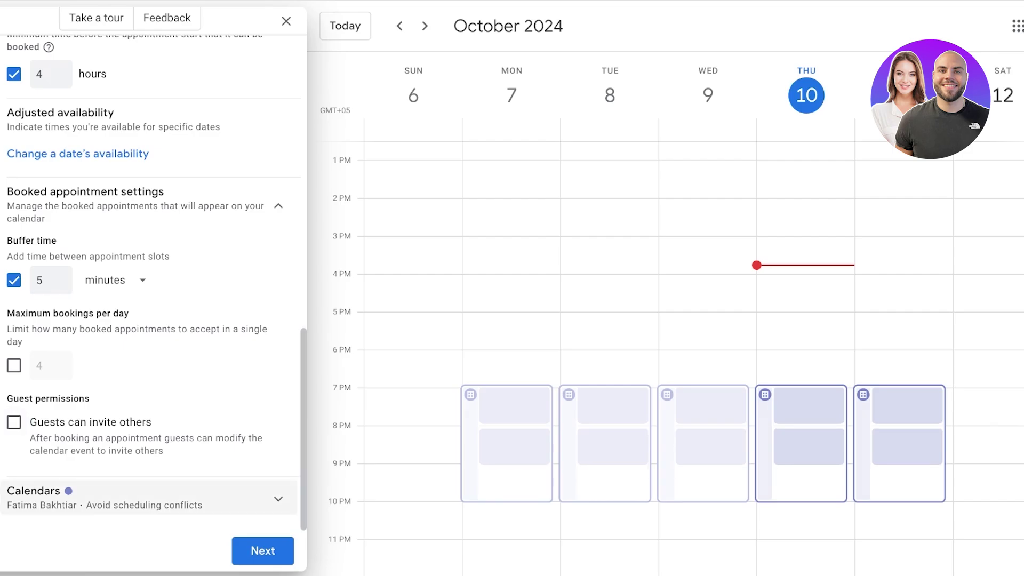
click(149, 497)
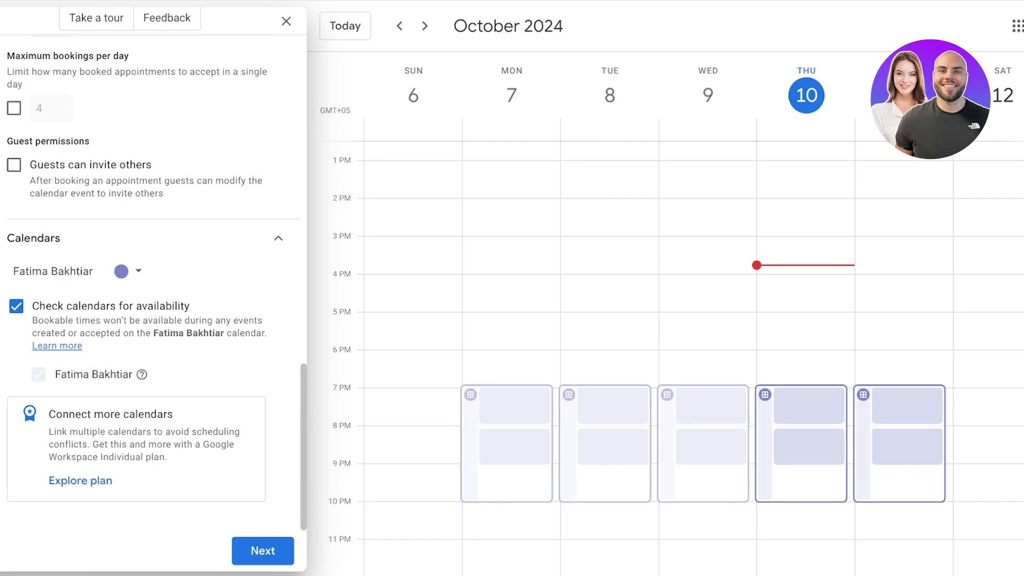
click(262, 551)
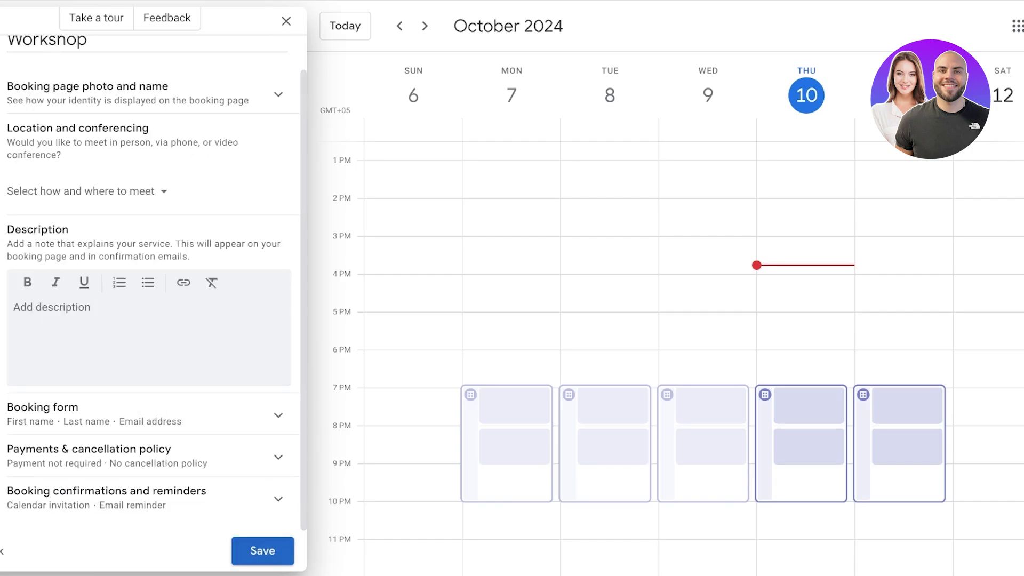
click(263, 551)
click(631, 125)
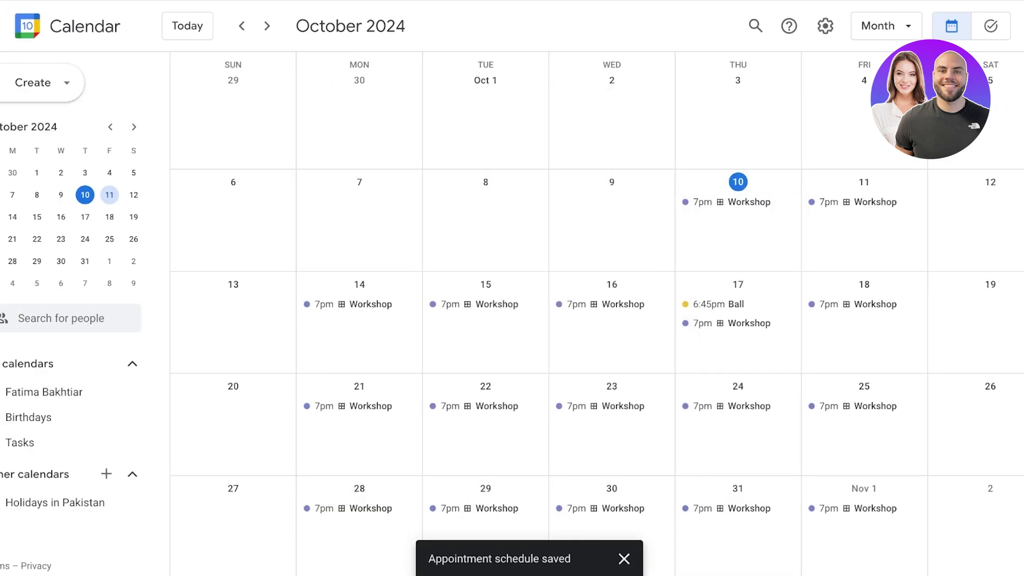
click(635, 304)
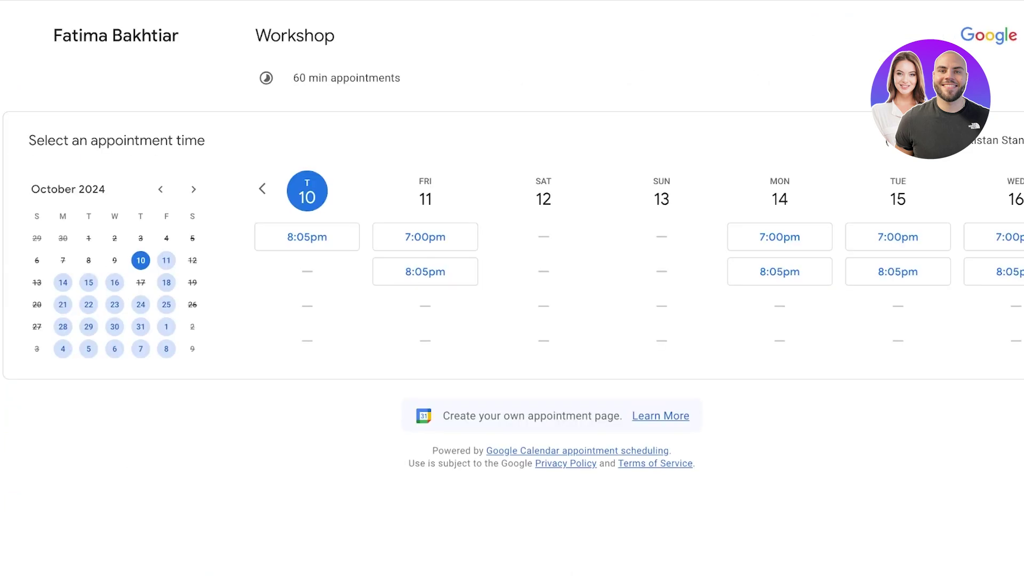
click(307, 237)
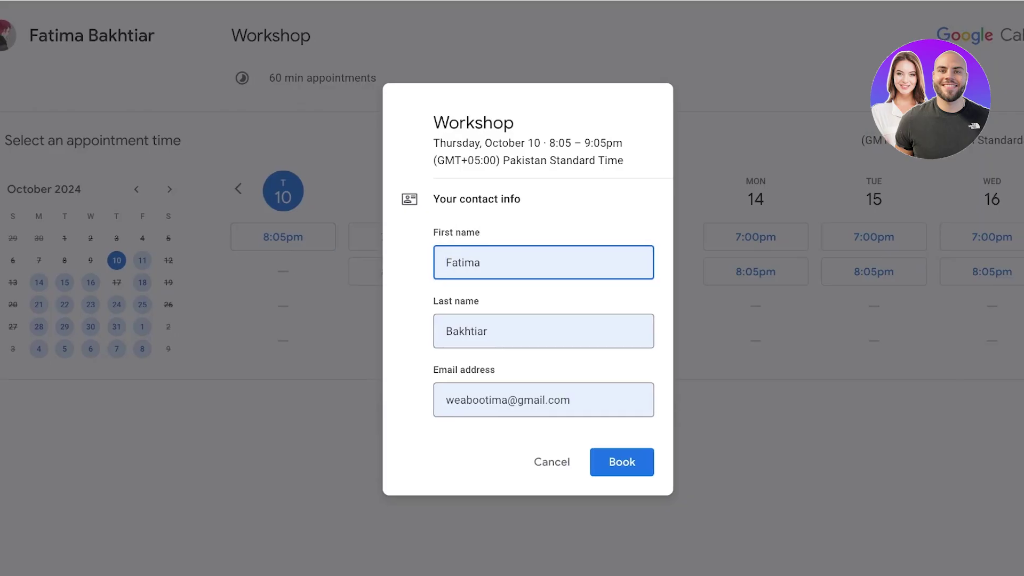
click(552, 462)
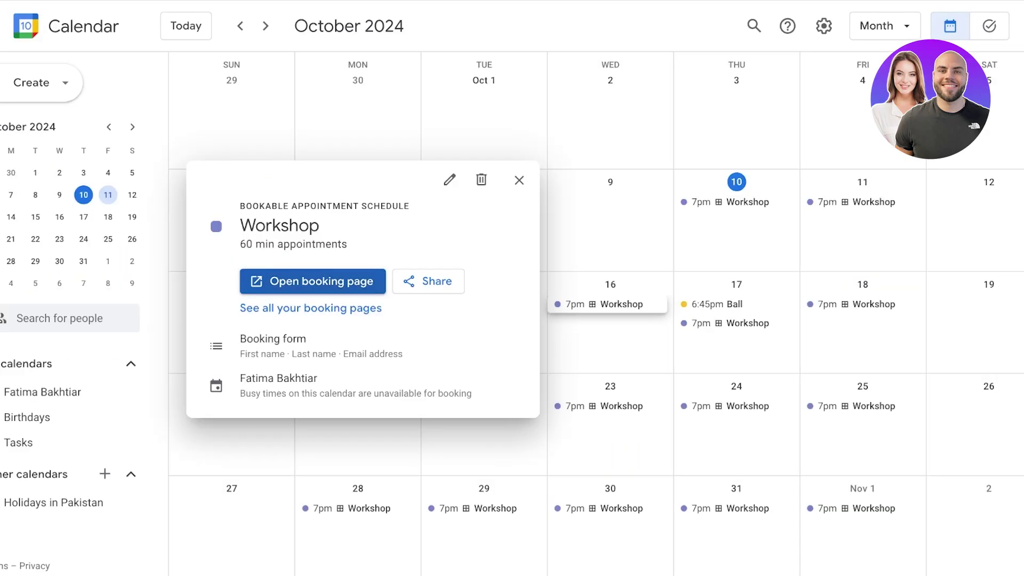
key(Escape)
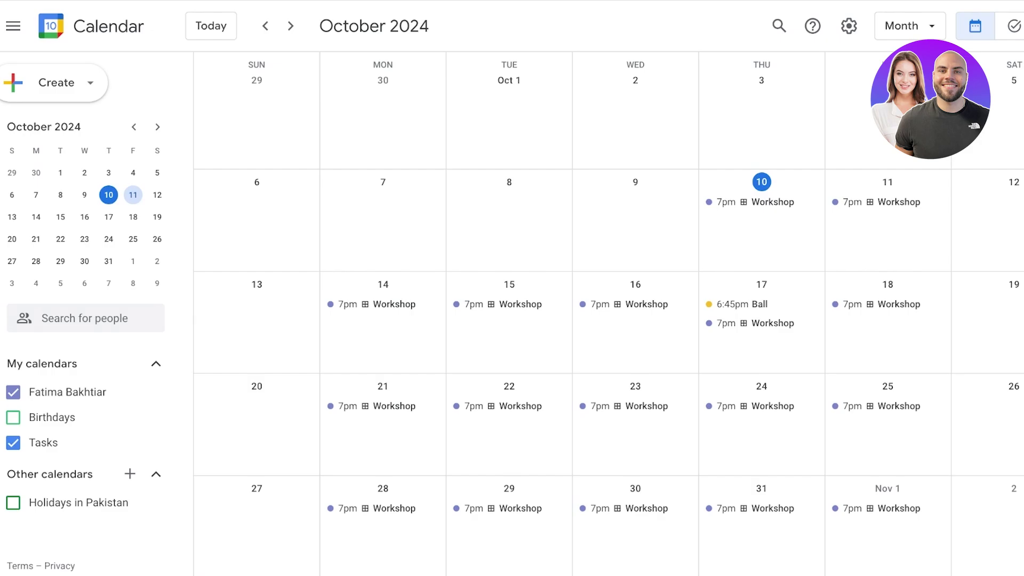
key(shift+slash)
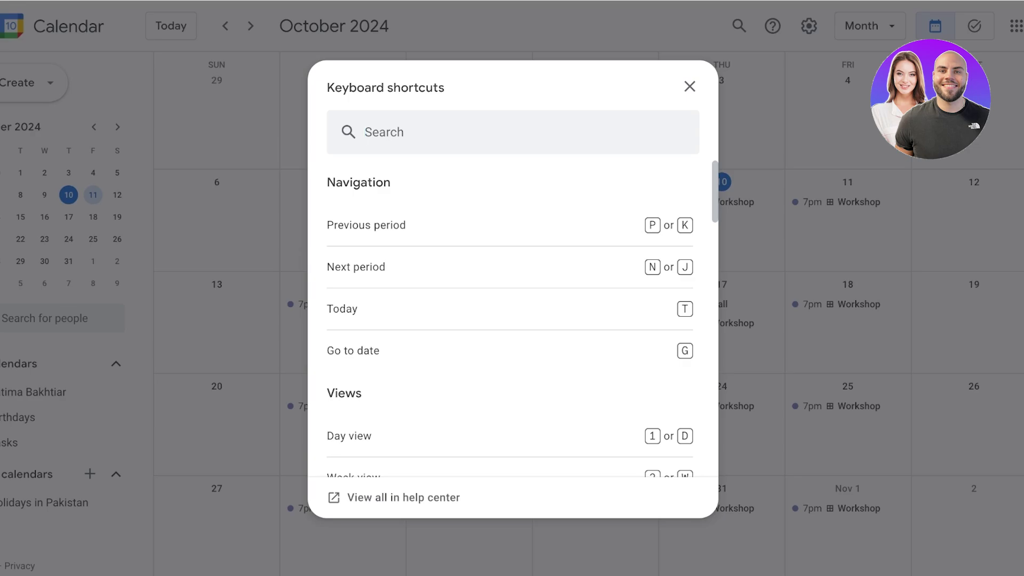
scroll(510, 320, down, 10)
scroll(510, 320, down, 10)
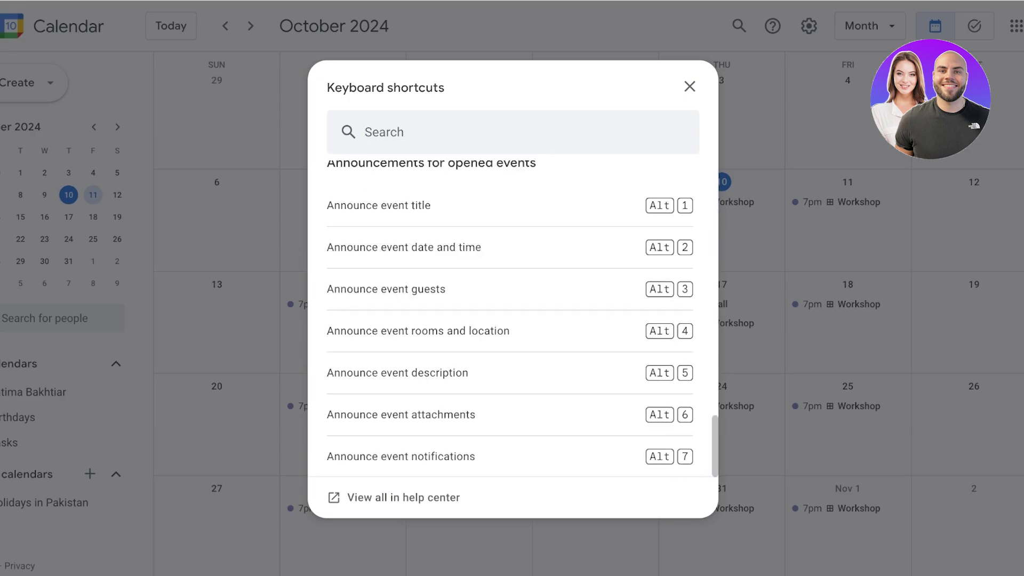
scroll(510, 320, up, 3)
scroll(509, 320, down, 2)
scroll(510, 320, up, 8)
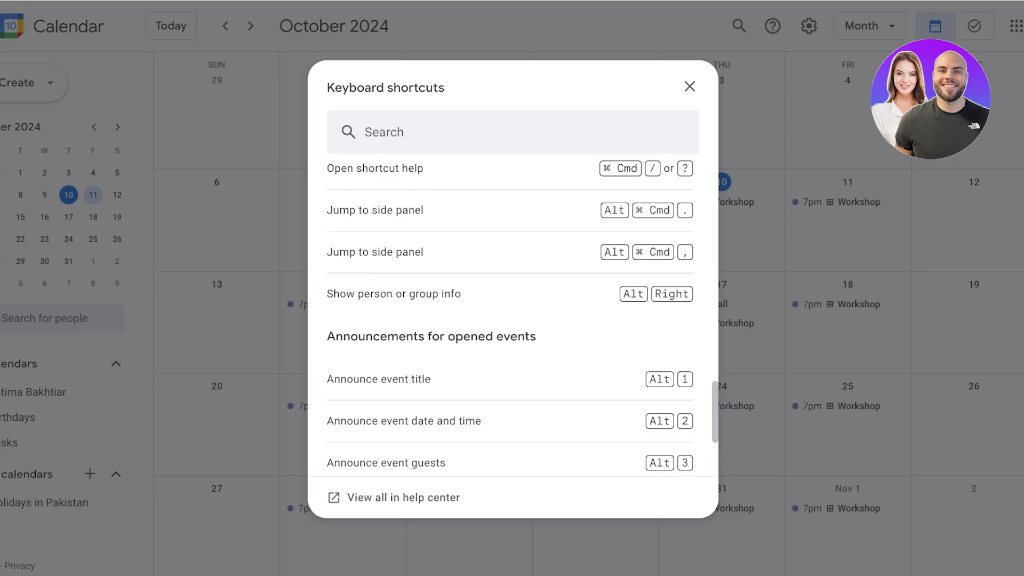
scroll(510, 320, up, 5)
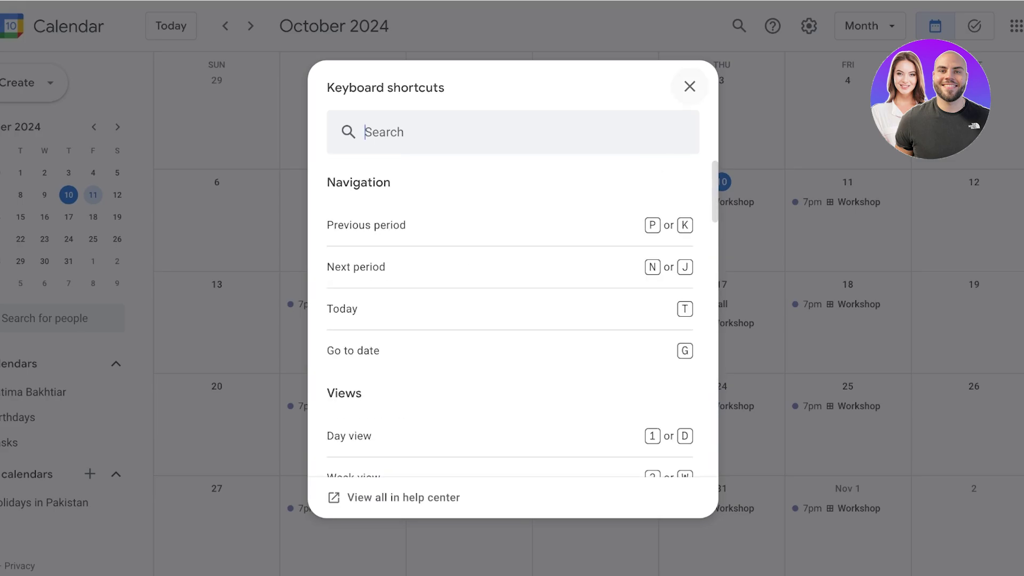
click(689, 86)
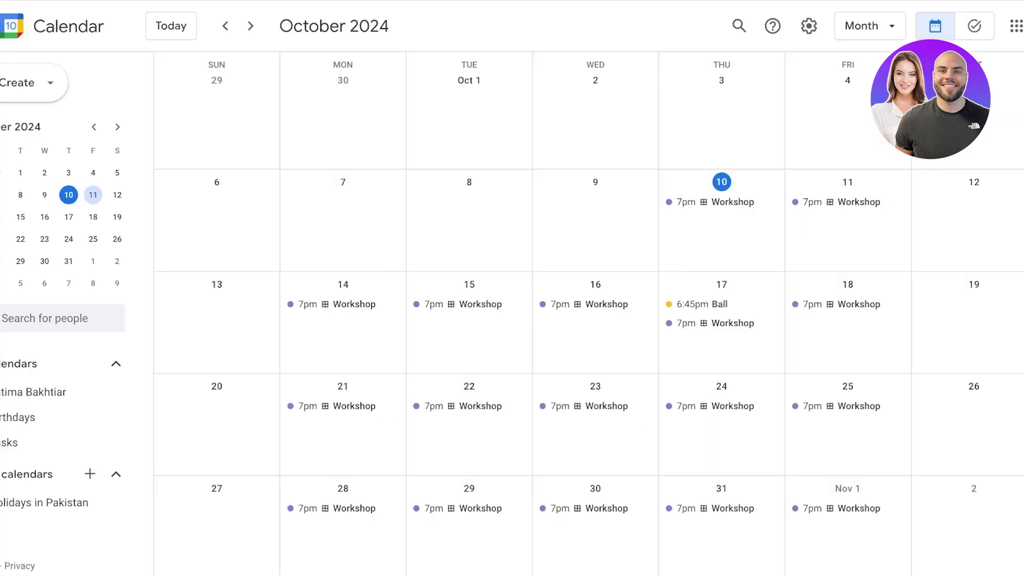
key(shift+slash)
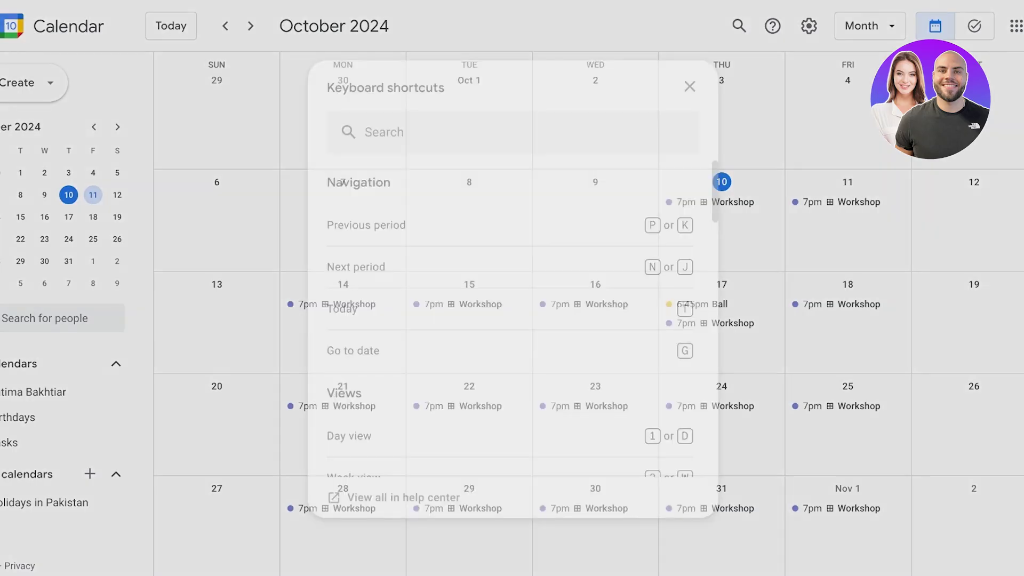
scroll(510, 320, down, 10)
scroll(510, 320, down, 5)
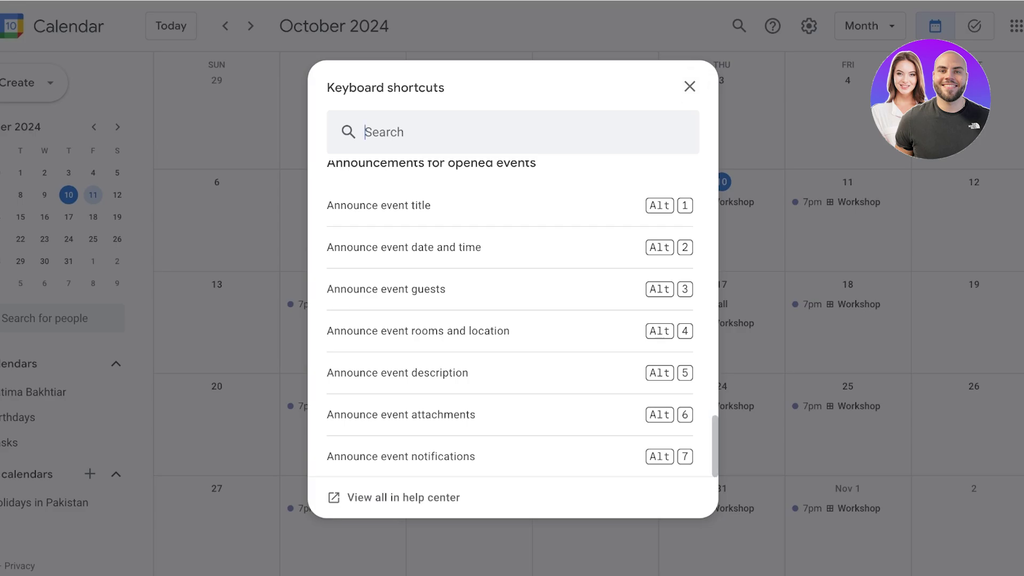
key(Escape)
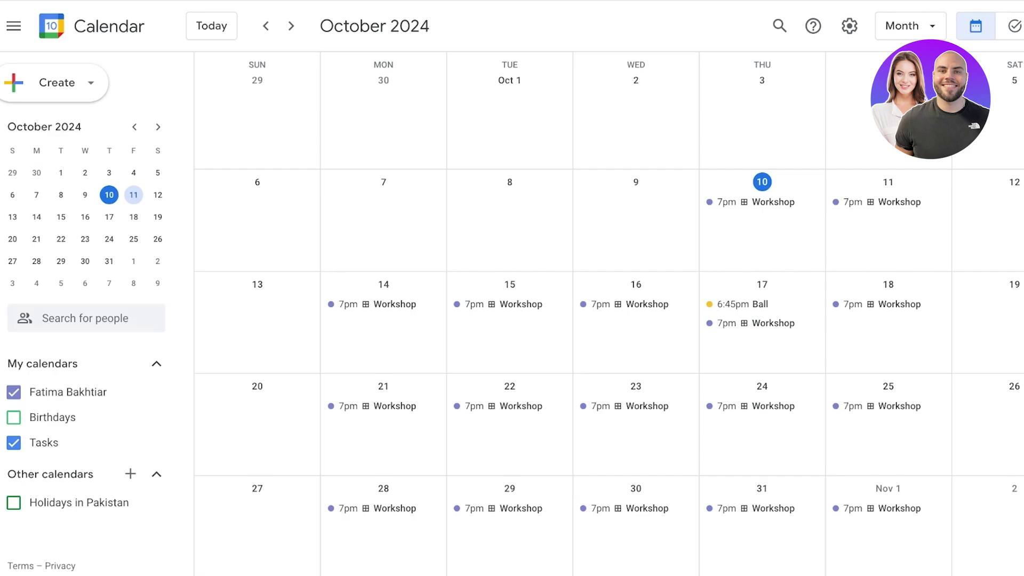
Open the side panel and switch it from Keep notes to Tasks.
click(1008, 73)
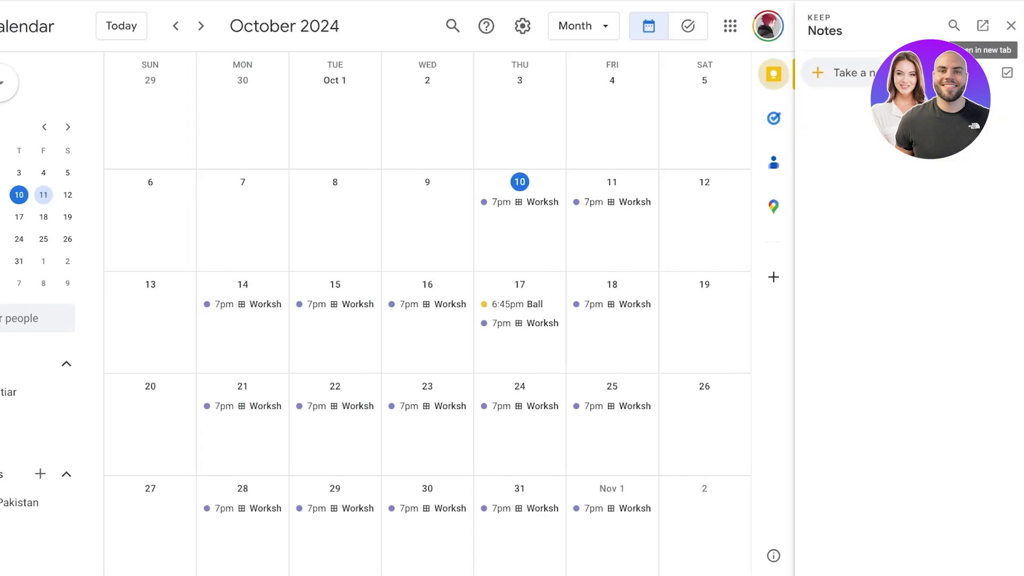
click(848, 73)
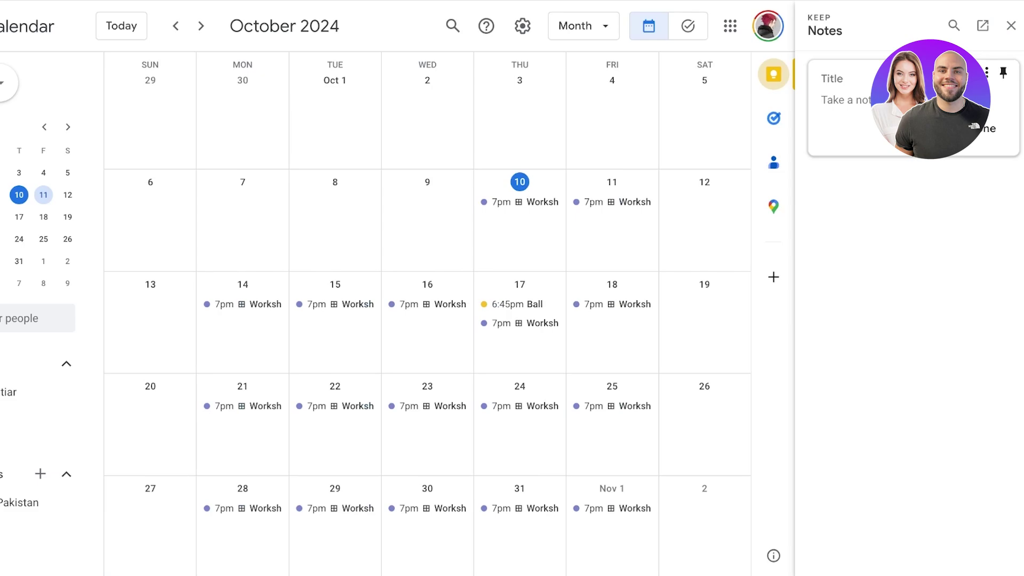
click(773, 118)
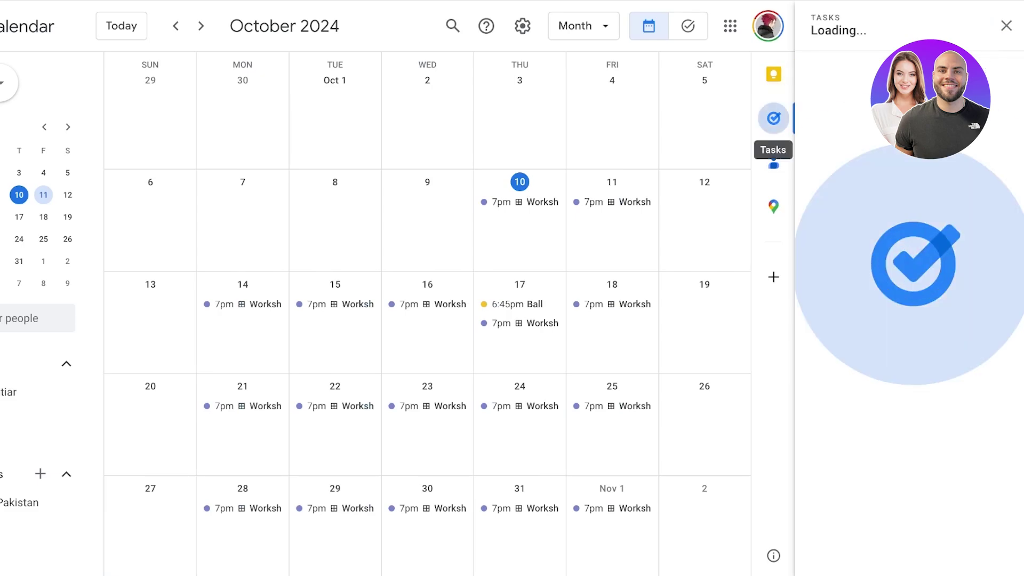
click(854, 66)
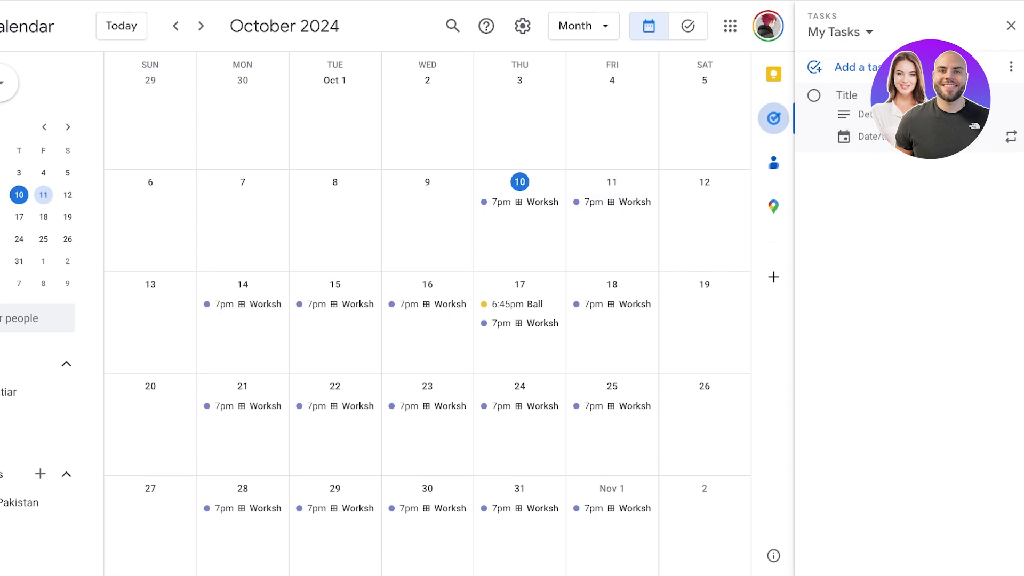
click(840, 32)
key(Escape)
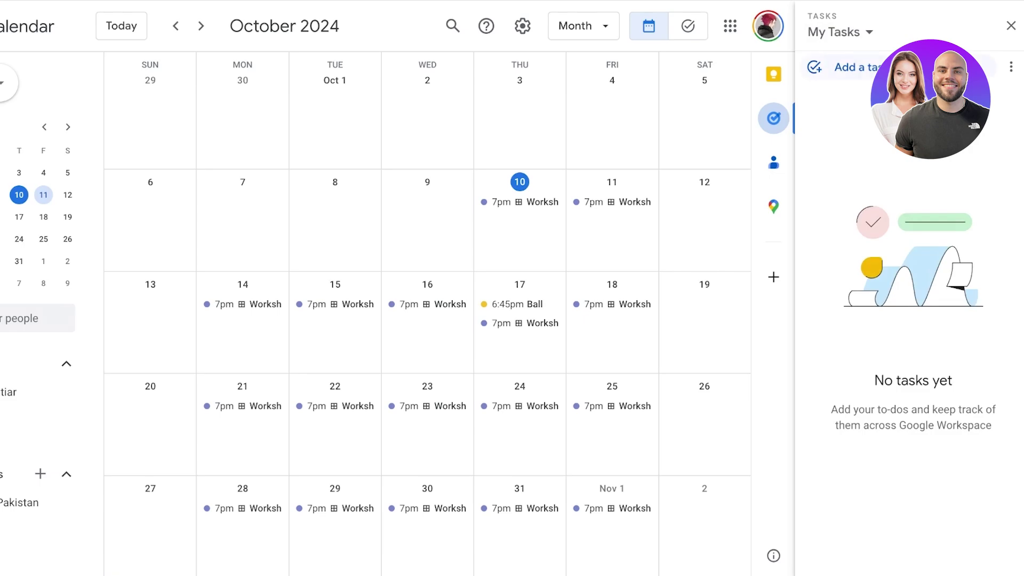
Add the task 'buy grpcerys', drop it onto Saturday, October 12, and close the panel.
click(848, 67)
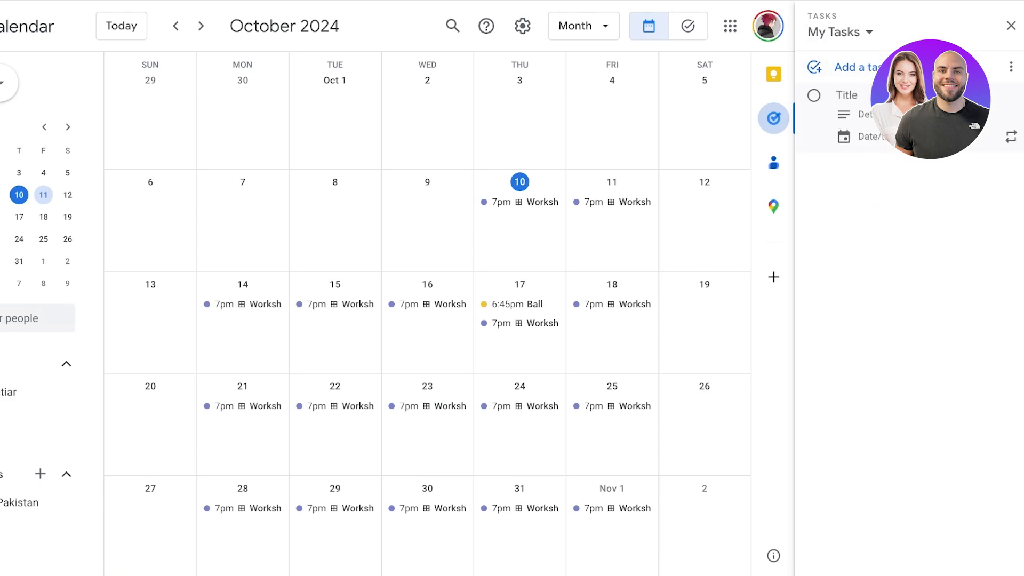
text(buy grpcerys)
key(Return)
drag(853, 95, 800, 203)
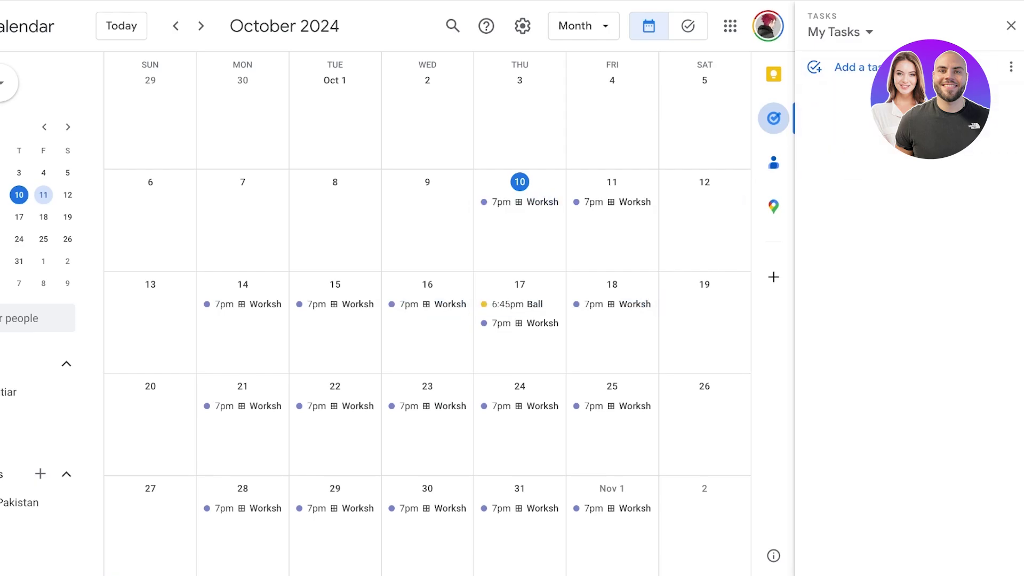
click(1010, 26)
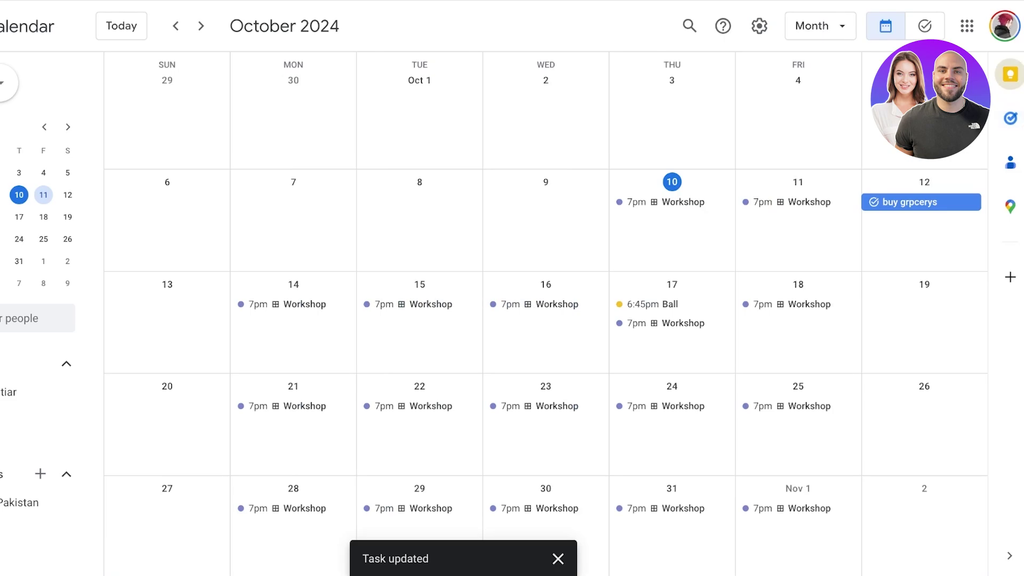